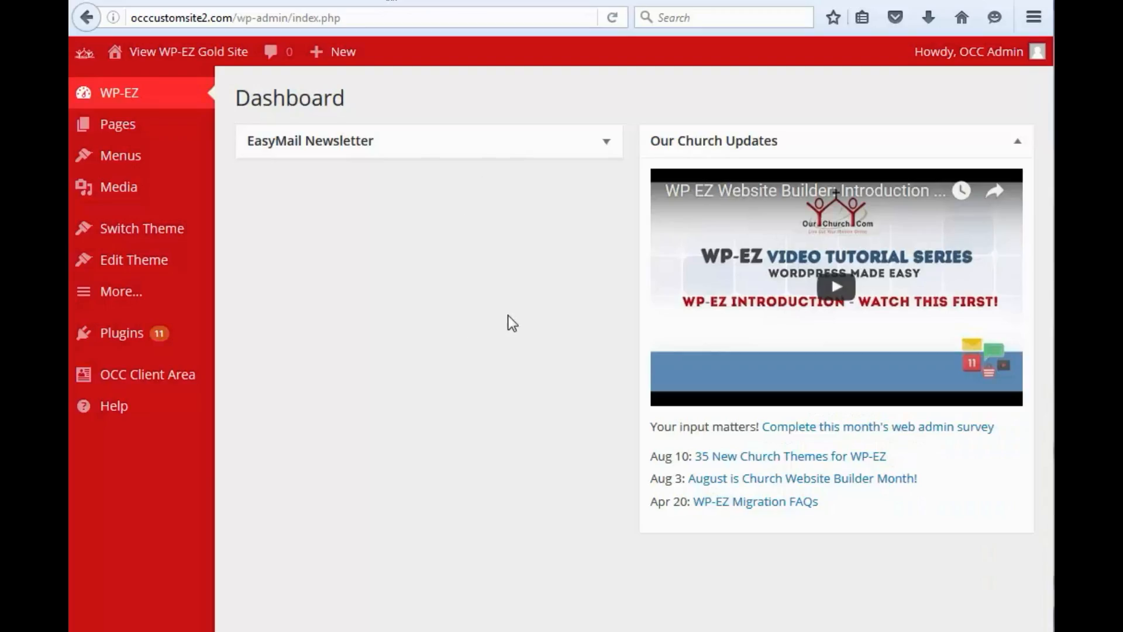
Open the Home page for editing from the list of all pages and widen the browser window
{"action": "mouse_move", "coordinate": [138, 134]}
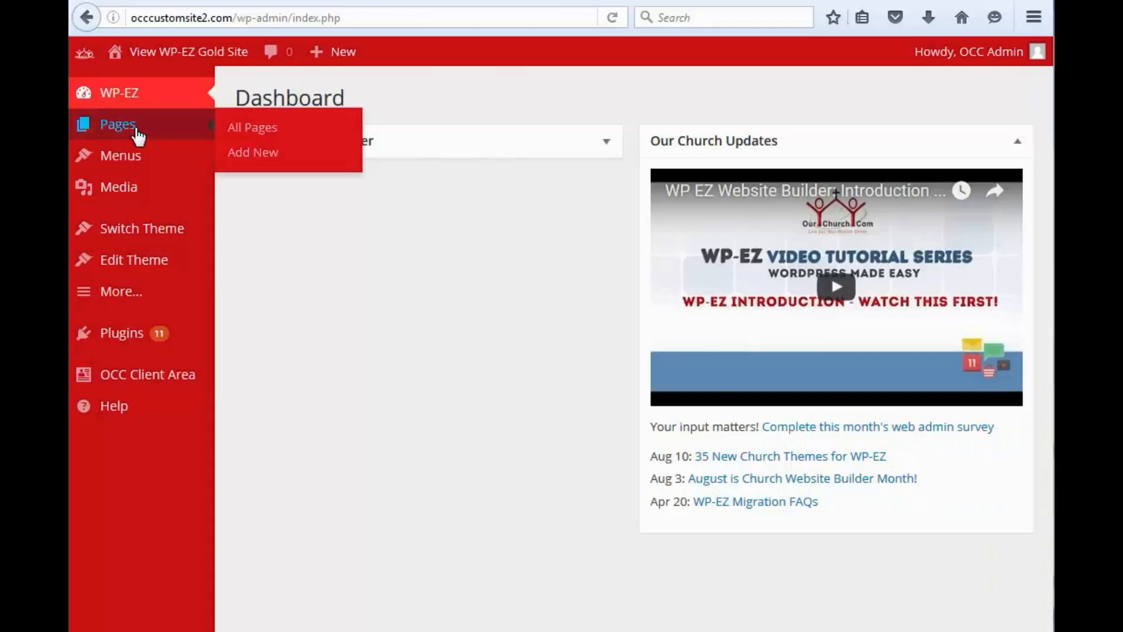
{"action": "left_click", "coordinate": [262, 137]}
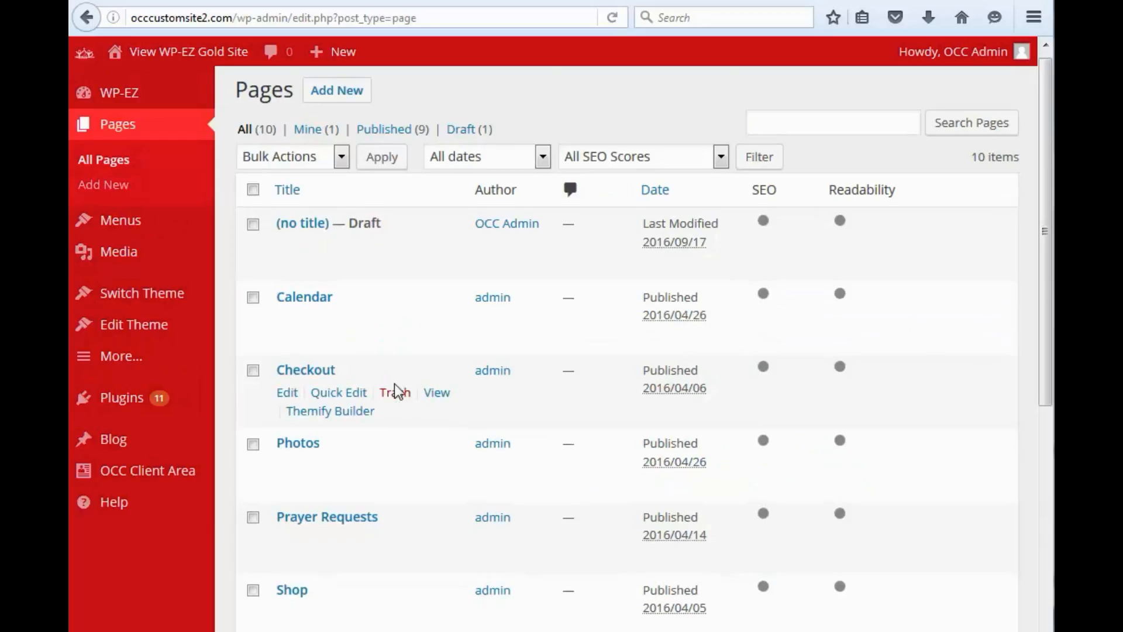
{"action": "scroll", "coordinate": [394, 384], "scroll_direction": "down", "scroll_amount": 7}
{"action": "left_click", "coordinate": [288, 343]}
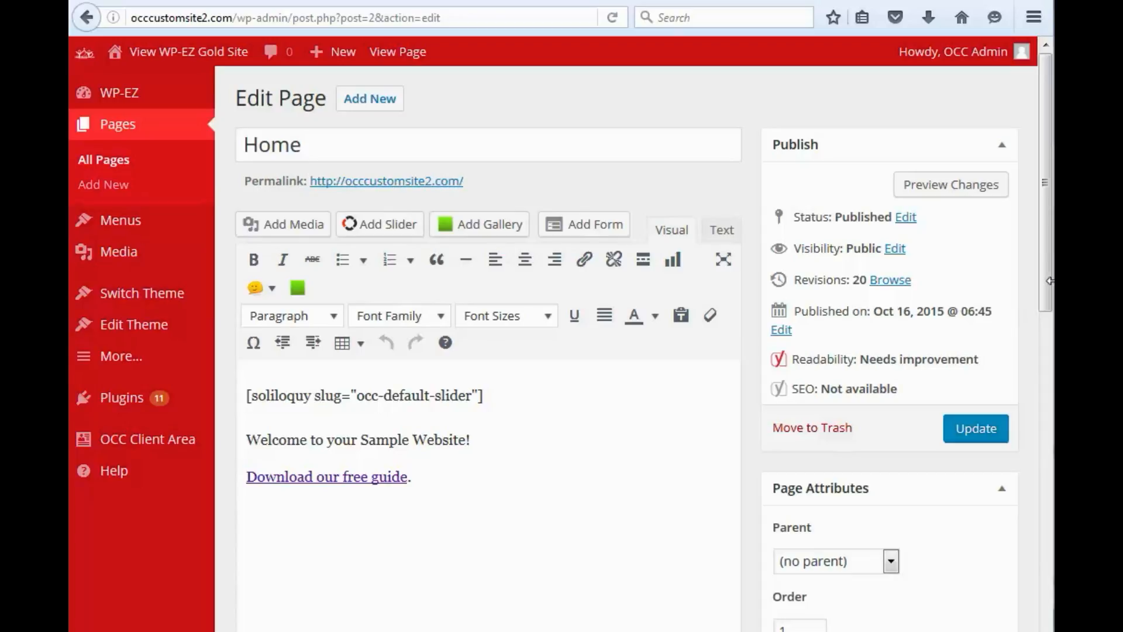
{"action": "left_click_drag", "start_coordinate": [1049, 280], "coordinate": [1122, 280]}
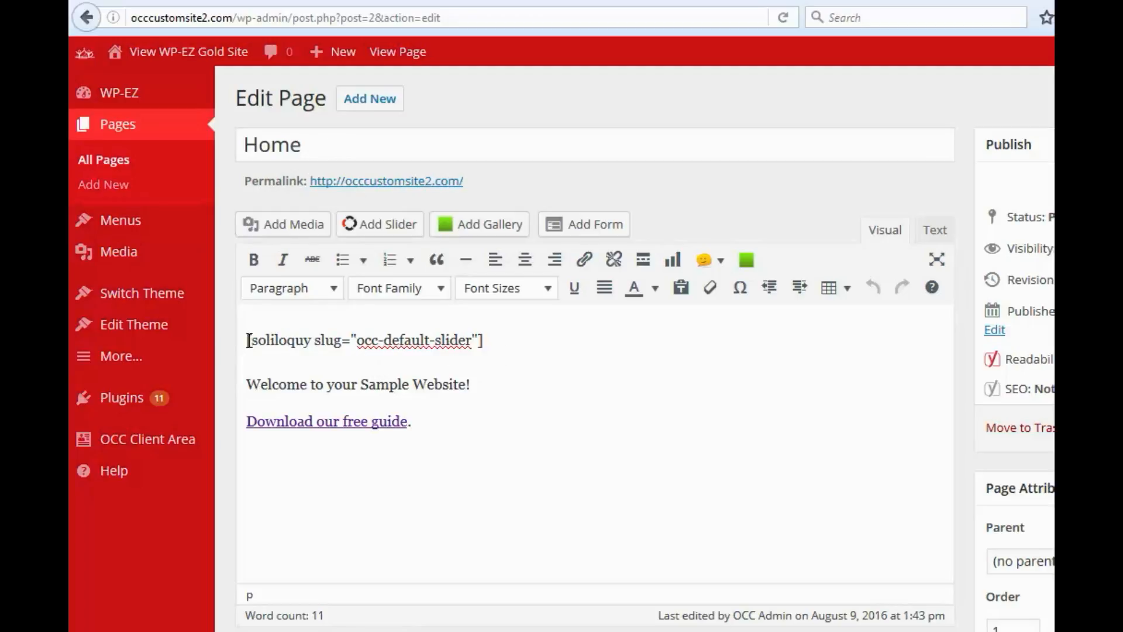
Look through the media library and the file upload option for adding media, then return to the Home page editor
{"action": "left_click", "coordinate": [270, 231]}
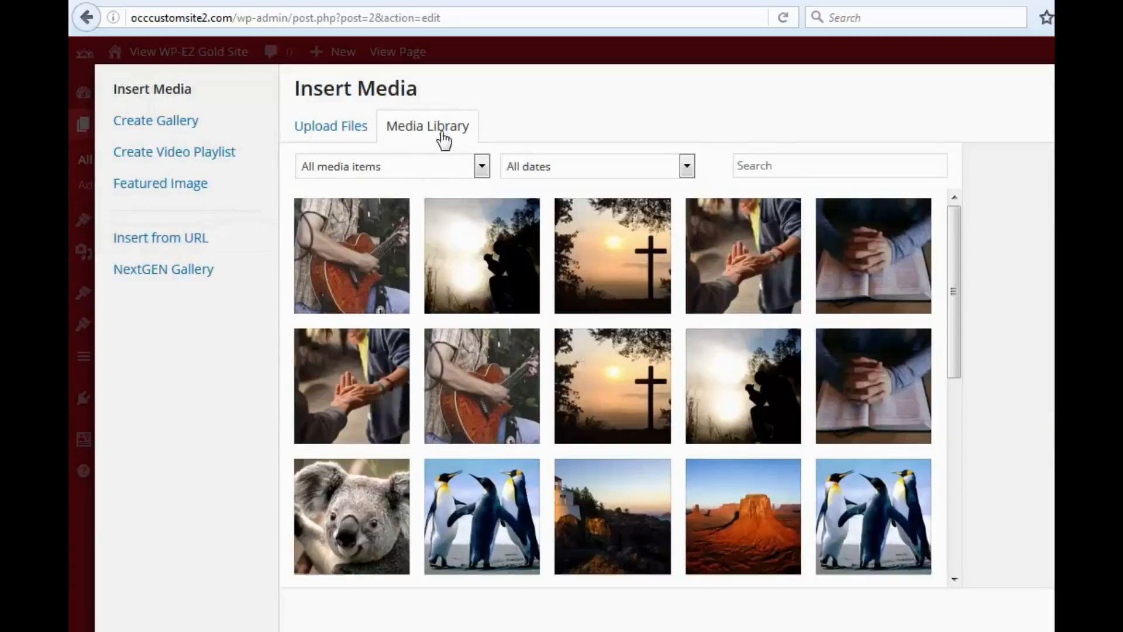
{"action": "mouse_move", "coordinate": [954, 322]}
{"action": "left_mouse_down"}
{"action": "mouse_move", "coordinate": [951, 333]}
{"action": "mouse_move", "coordinate": [952, 320]}
{"action": "left_mouse_up"}
{"action": "left_click", "coordinate": [337, 129]}
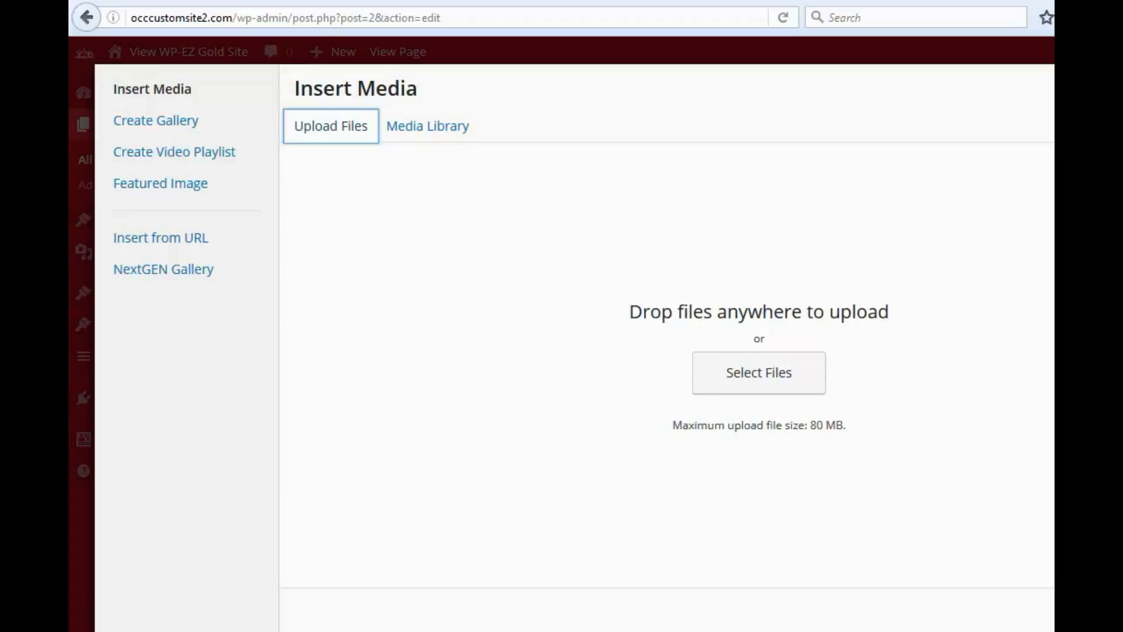
{"action": "key", "text": "Escape"}
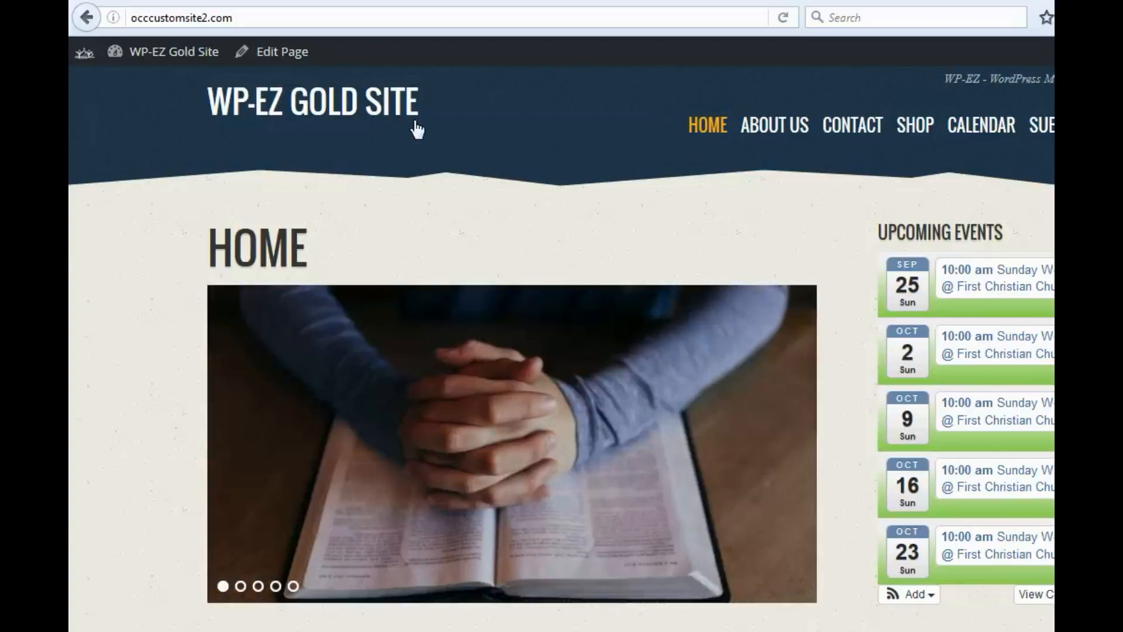
{"action": "left_click", "coordinate": [375, 0]}
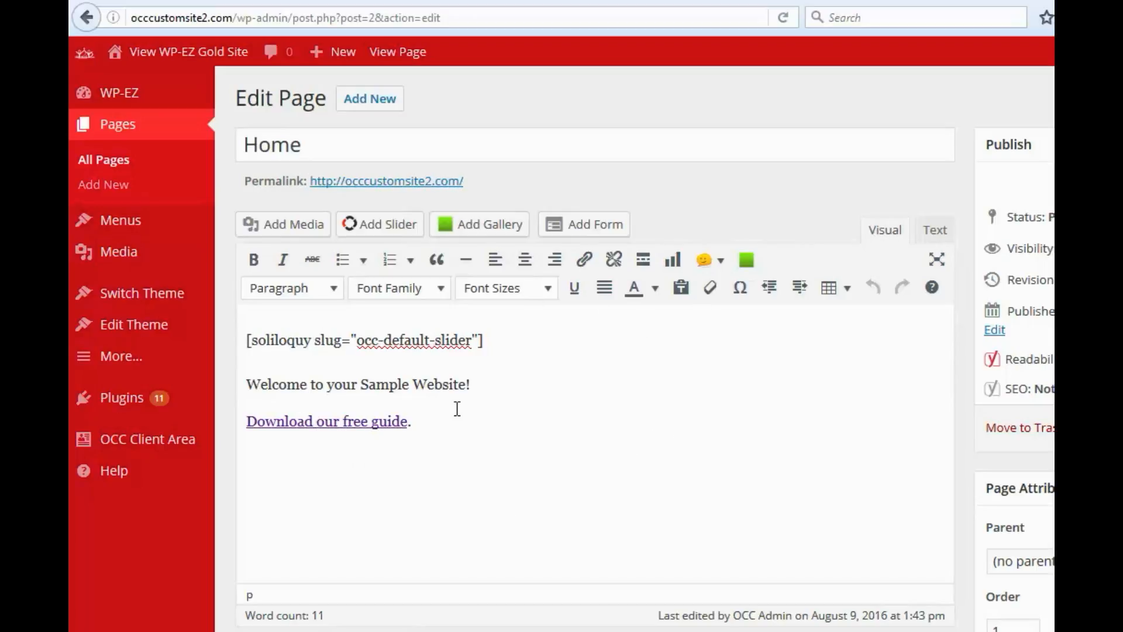
Inspect the target of the "Download our free guide" link and the page's HTML source, ending in the visual view
{"action": "left_click", "coordinate": [349, 421]}
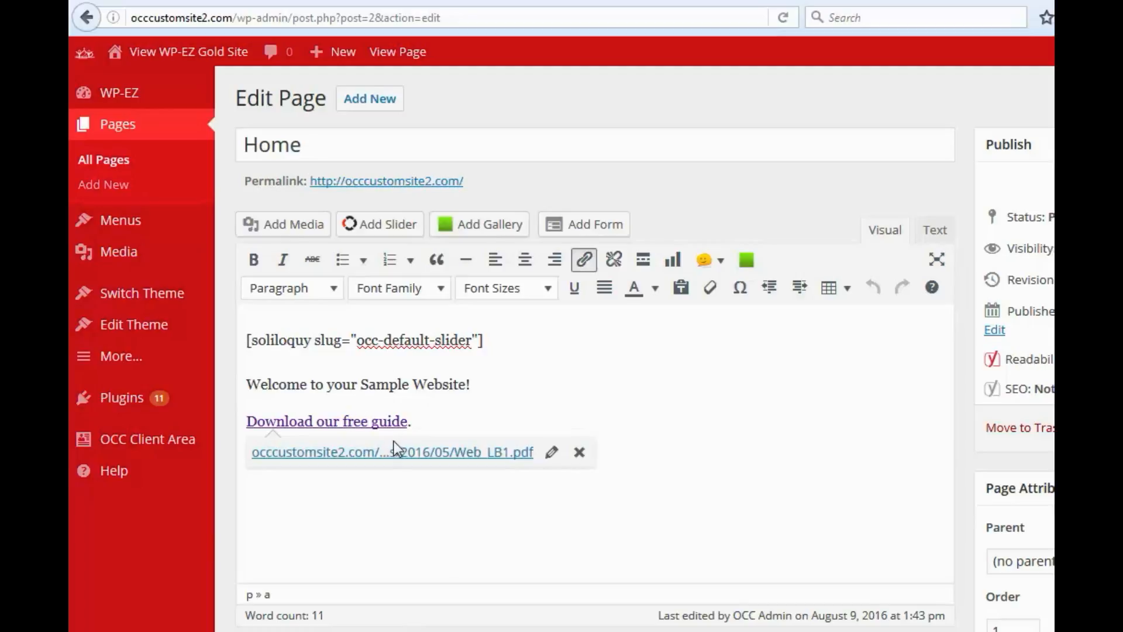
{"action": "left_click", "coordinate": [431, 417]}
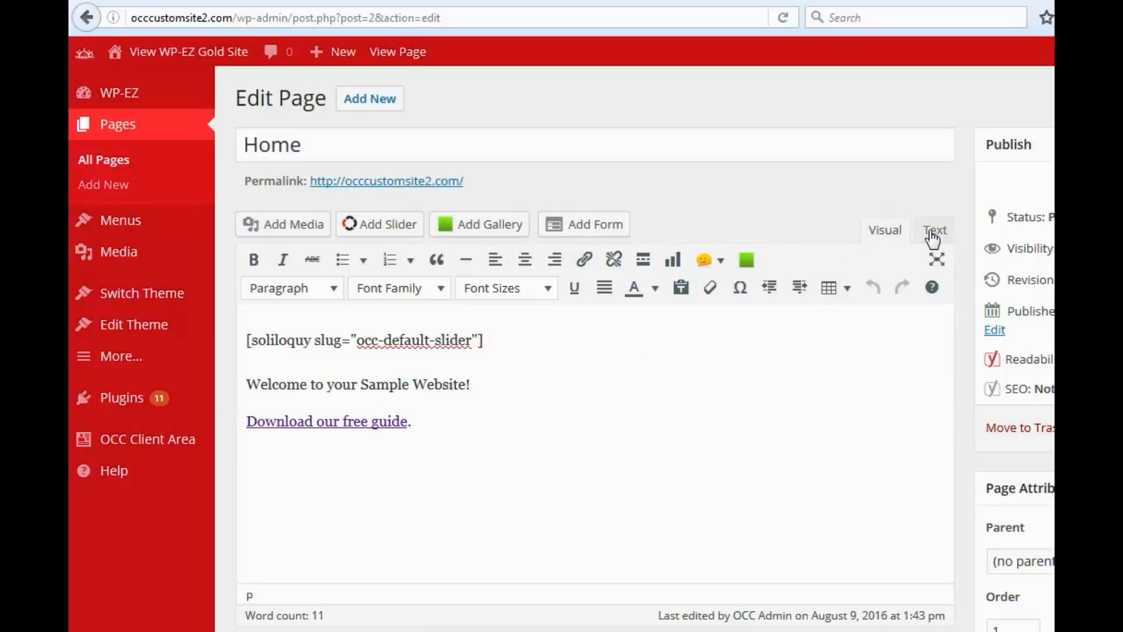
{"action": "left_click", "coordinate": [933, 237]}
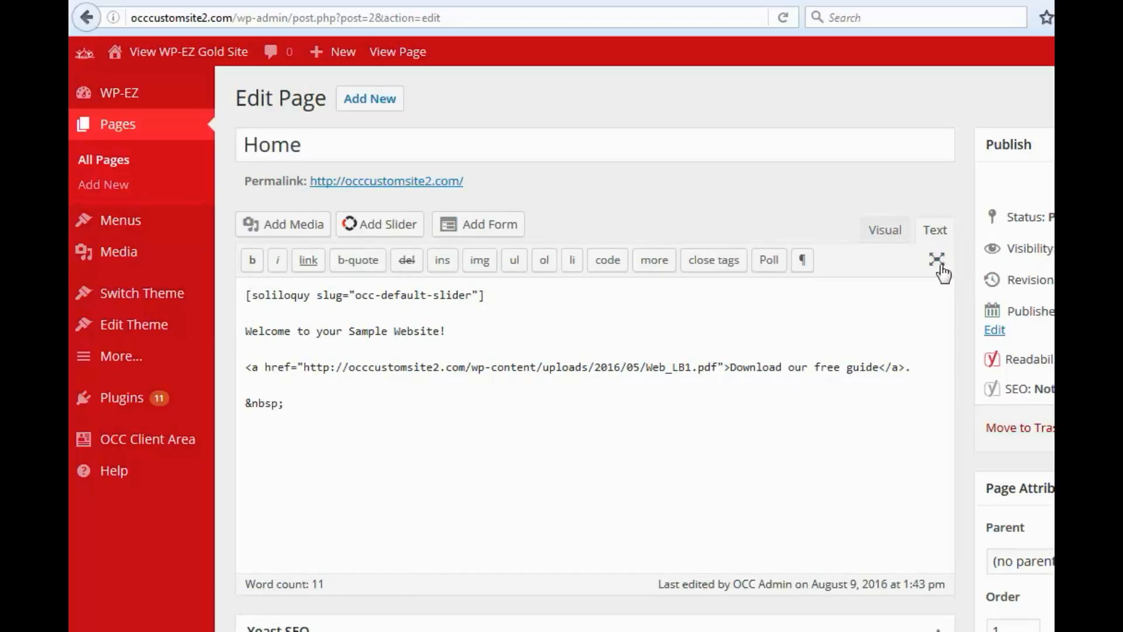
{"action": "left_click", "coordinate": [886, 234]}
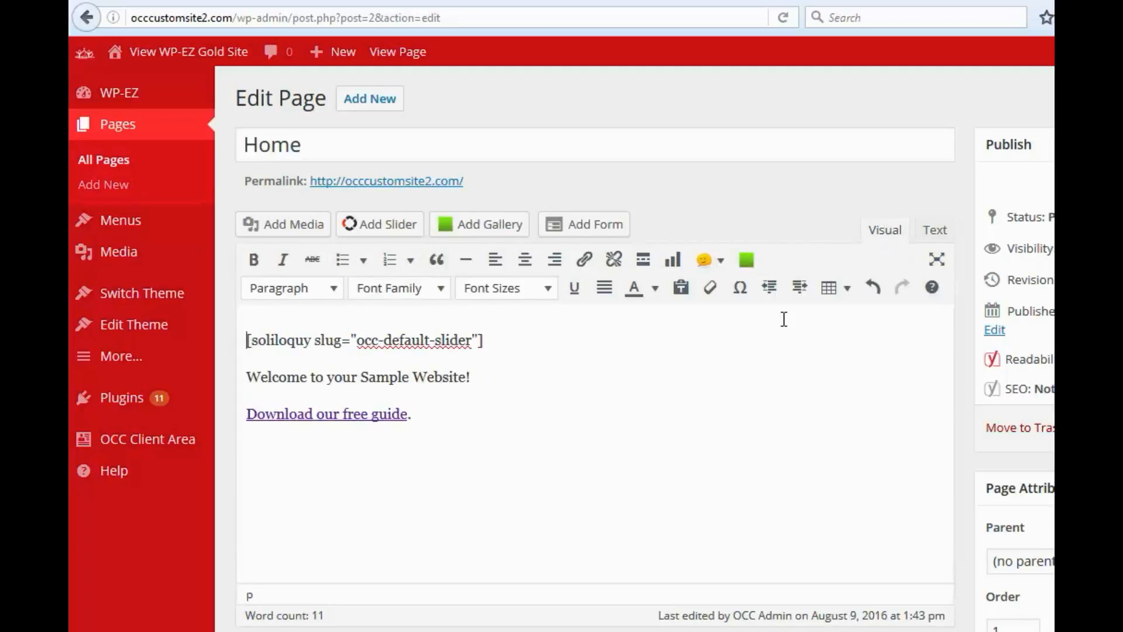
Format the word "Welcome" as bold, italic and strikethrough
{"action": "left_click_drag", "start_coordinate": [253, 380], "coordinate": [308, 377]}
{"action": "left_click", "coordinate": [255, 261]}
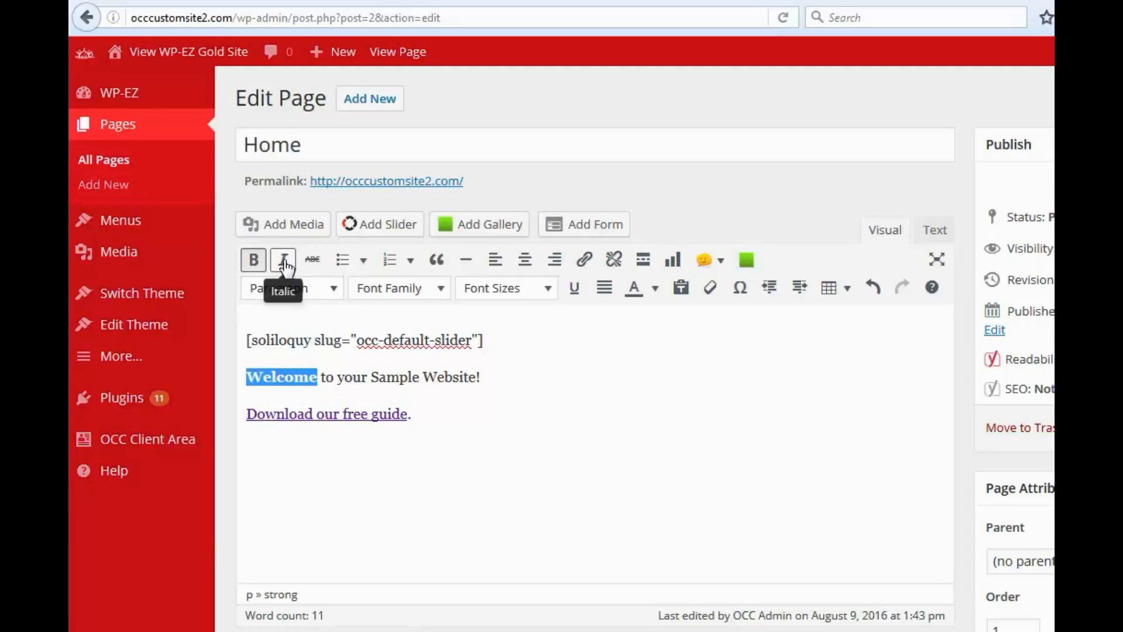
{"action": "left_click", "coordinate": [286, 266]}
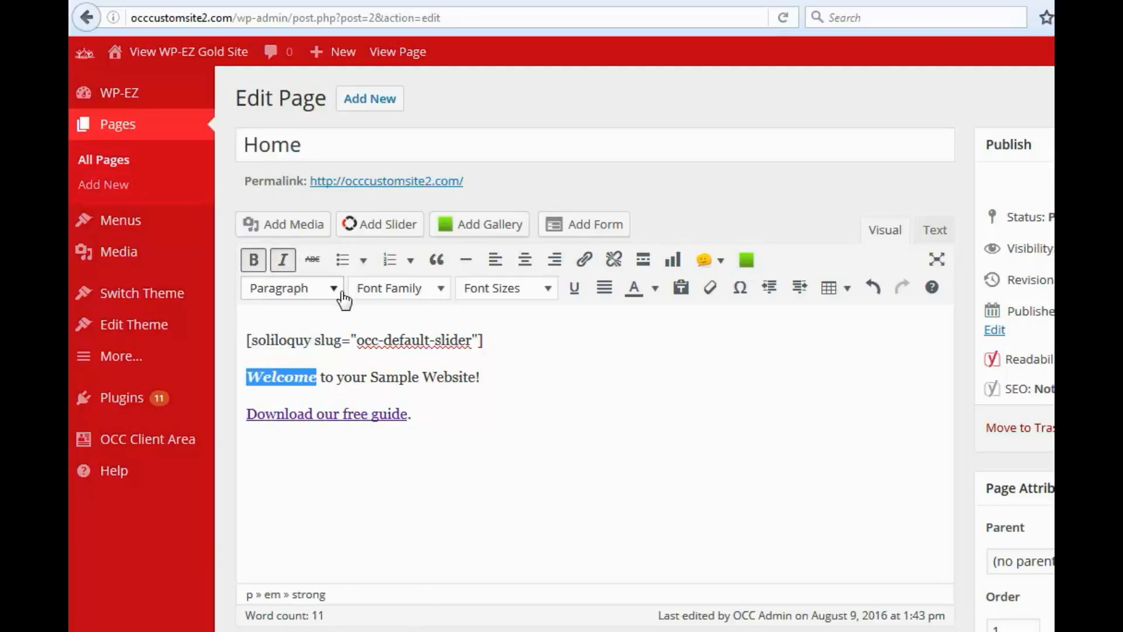
{"action": "left_click", "coordinate": [314, 265]}
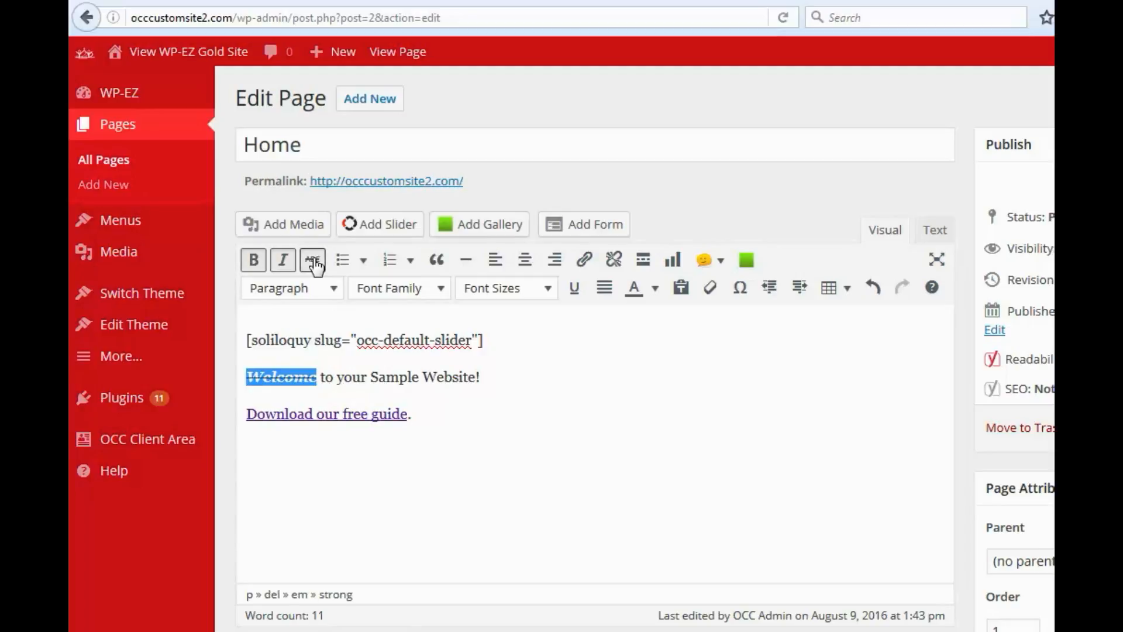
{"action": "left_click", "coordinate": [393, 385]}
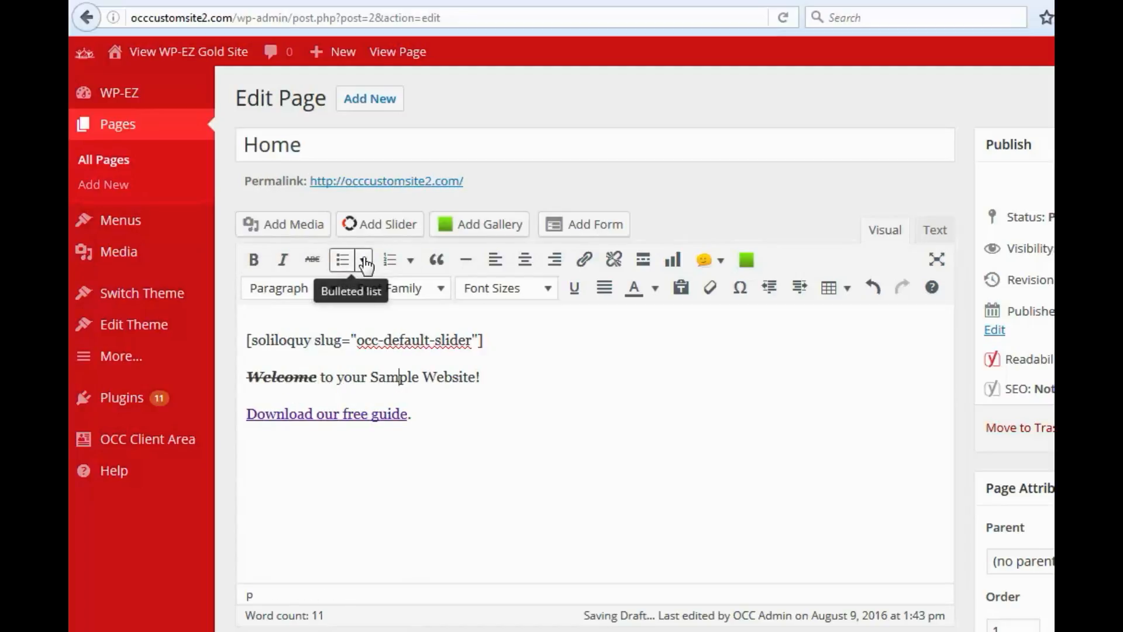
Try bulleted list, numbered list and blockquote formatting on the welcome line, returning it to a plain paragraph
{"action": "left_click", "coordinate": [247, 377]}
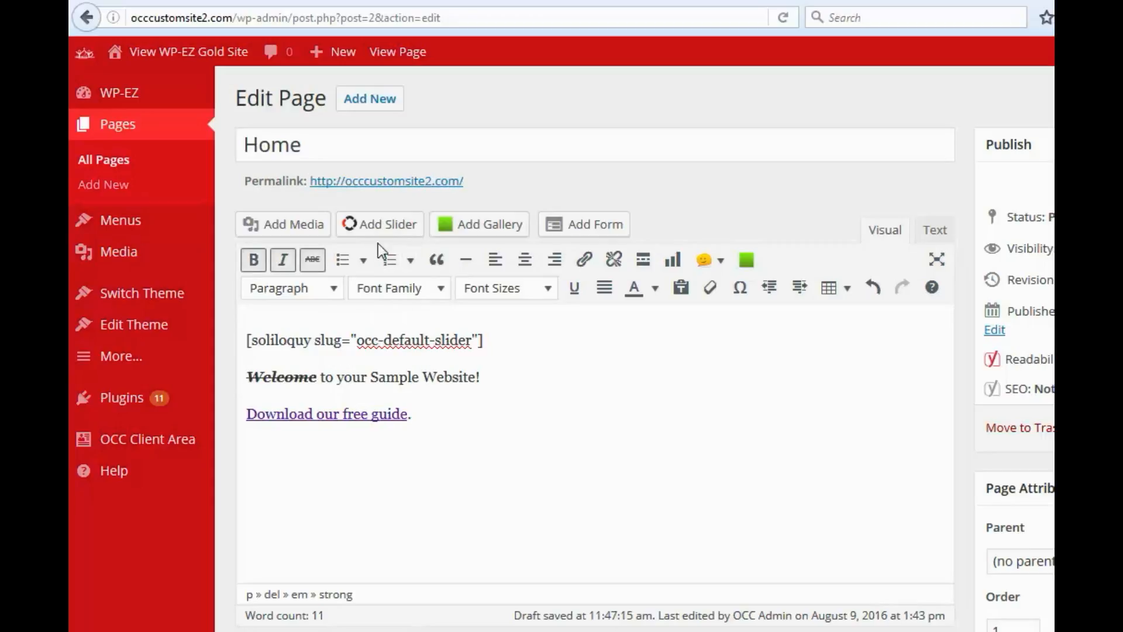
{"action": "left_click", "coordinate": [344, 268]}
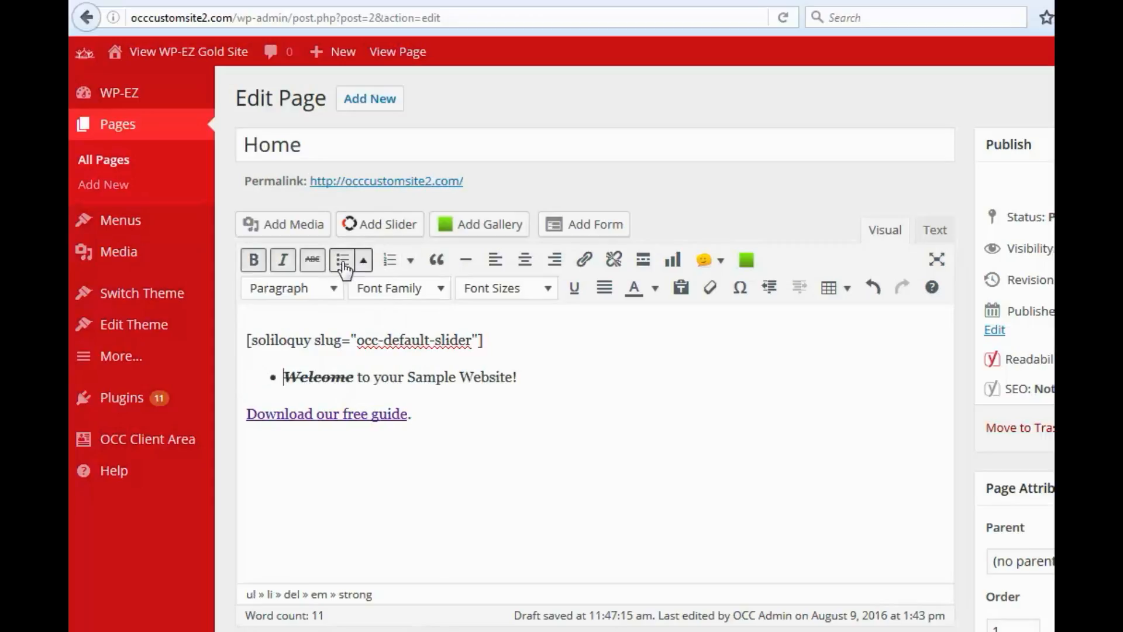
{"action": "left_click", "coordinate": [391, 264]}
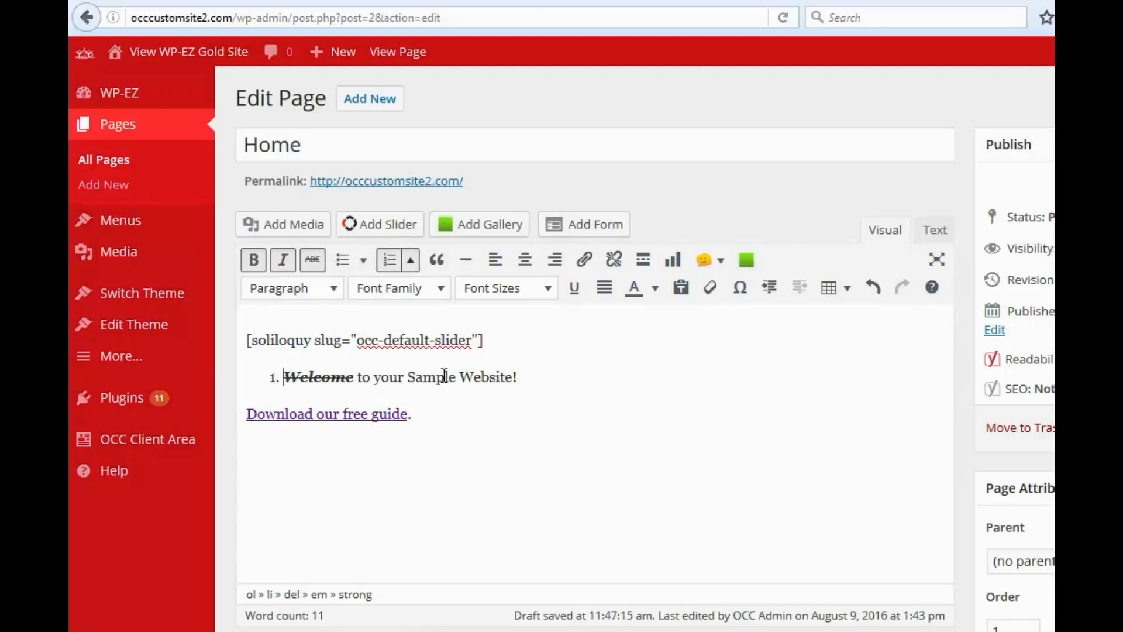
{"action": "left_click", "coordinate": [393, 264]}
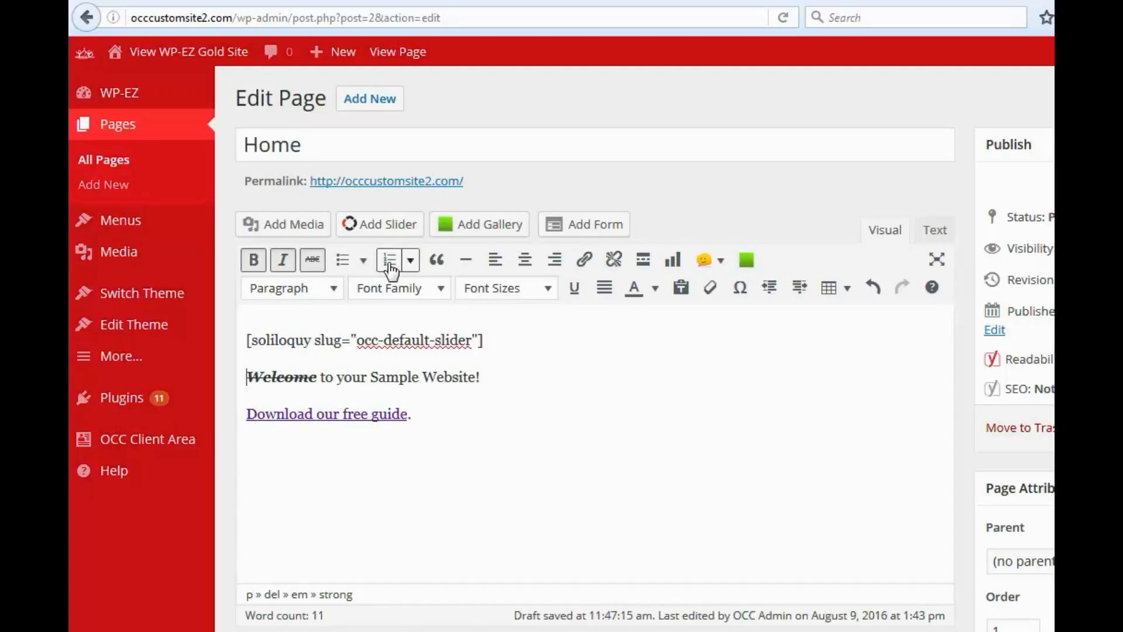
{"action": "left_click", "coordinate": [436, 262]}
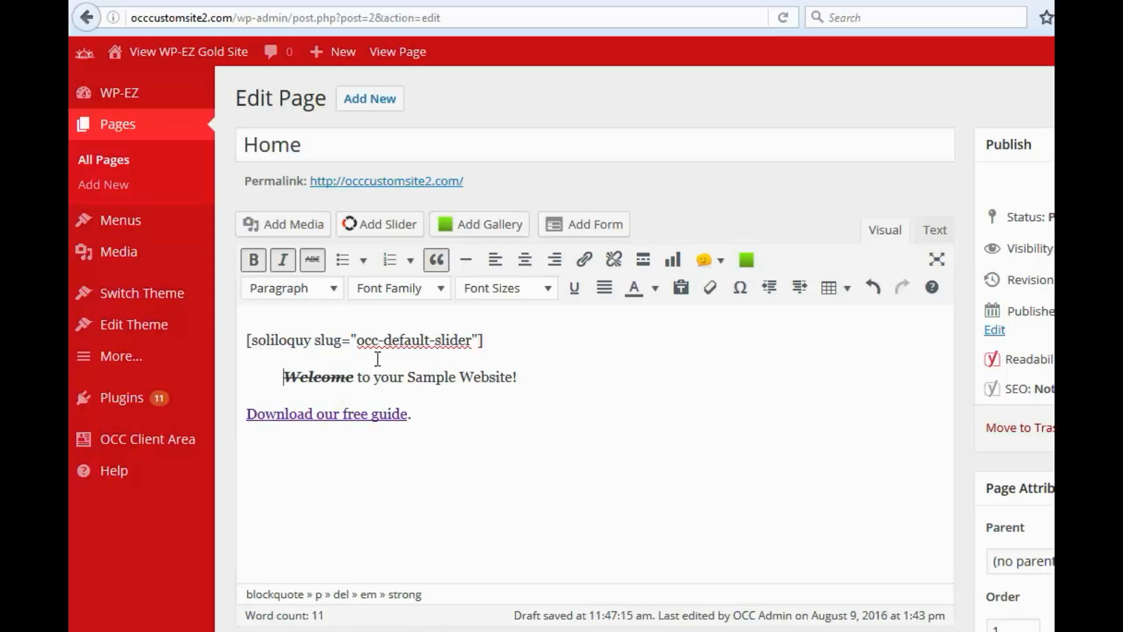
{"action": "left_click", "coordinate": [436, 262]}
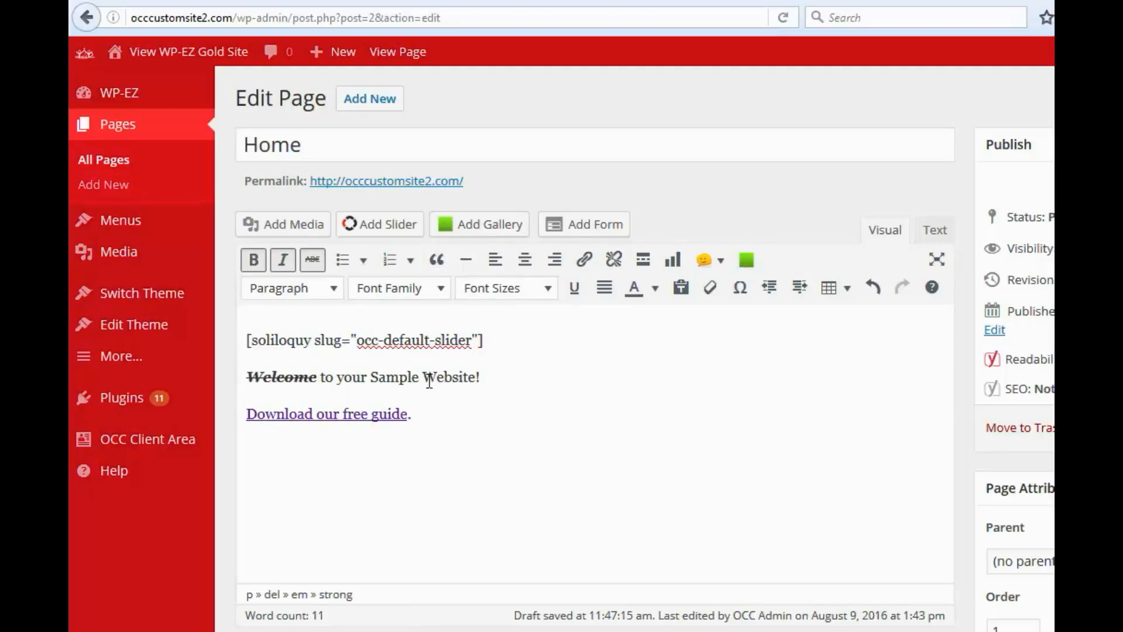
Try a horizontal line between the welcome line and the "Download our free guide" link, and delete it again
{"action": "left_click", "coordinate": [516, 374]}
{"action": "key", "text": "Return"}
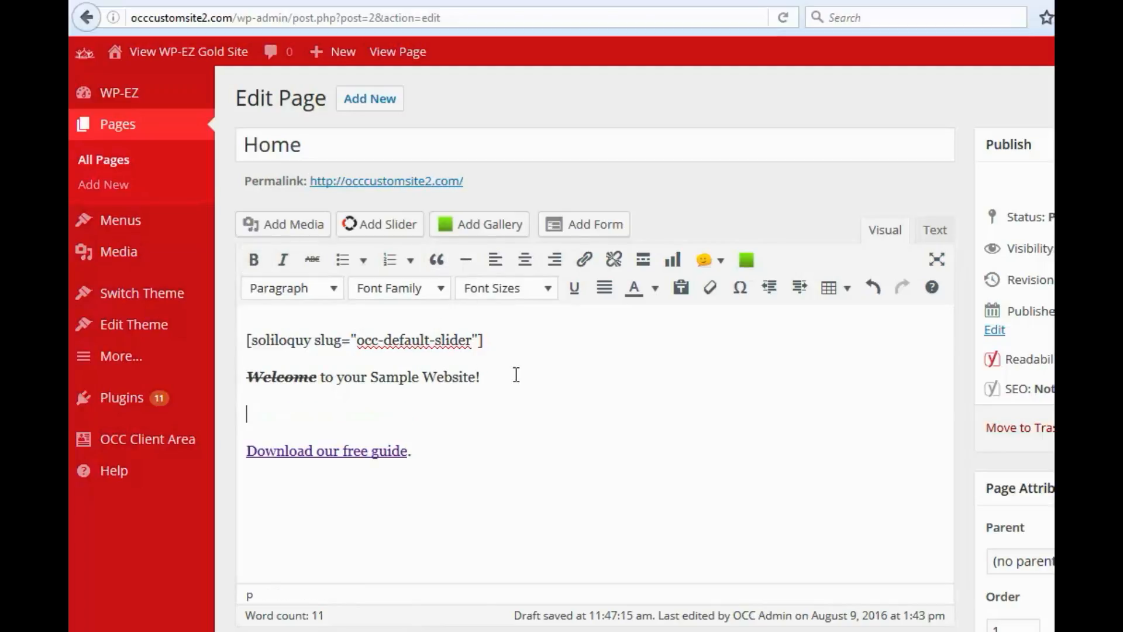
{"action": "left_click", "coordinate": [466, 262]}
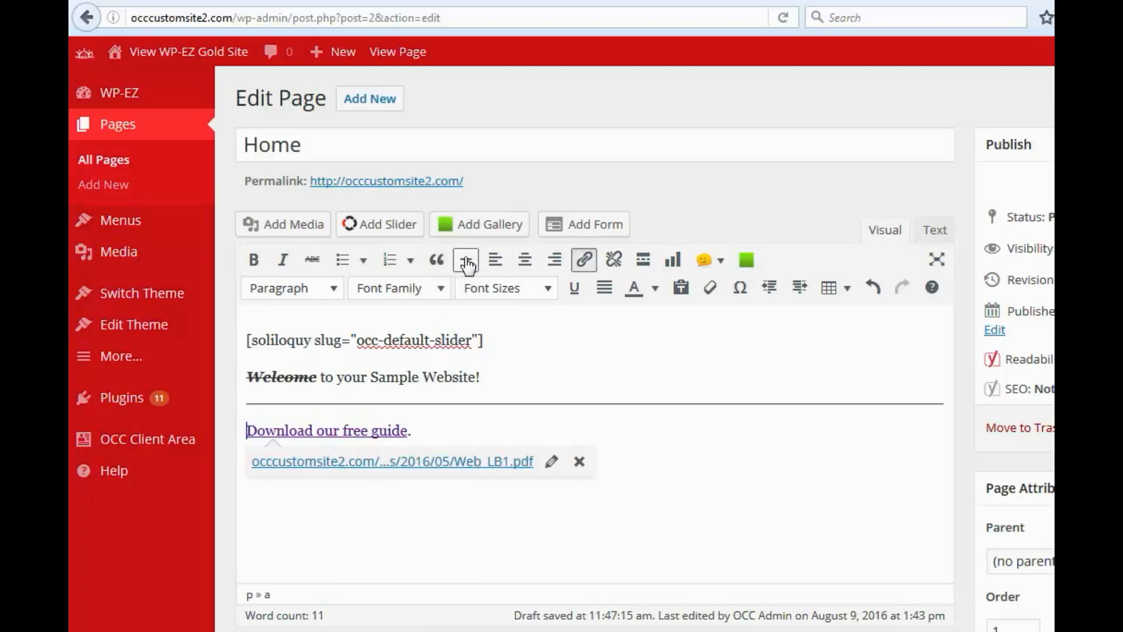
{"action": "left_click", "coordinate": [529, 427]}
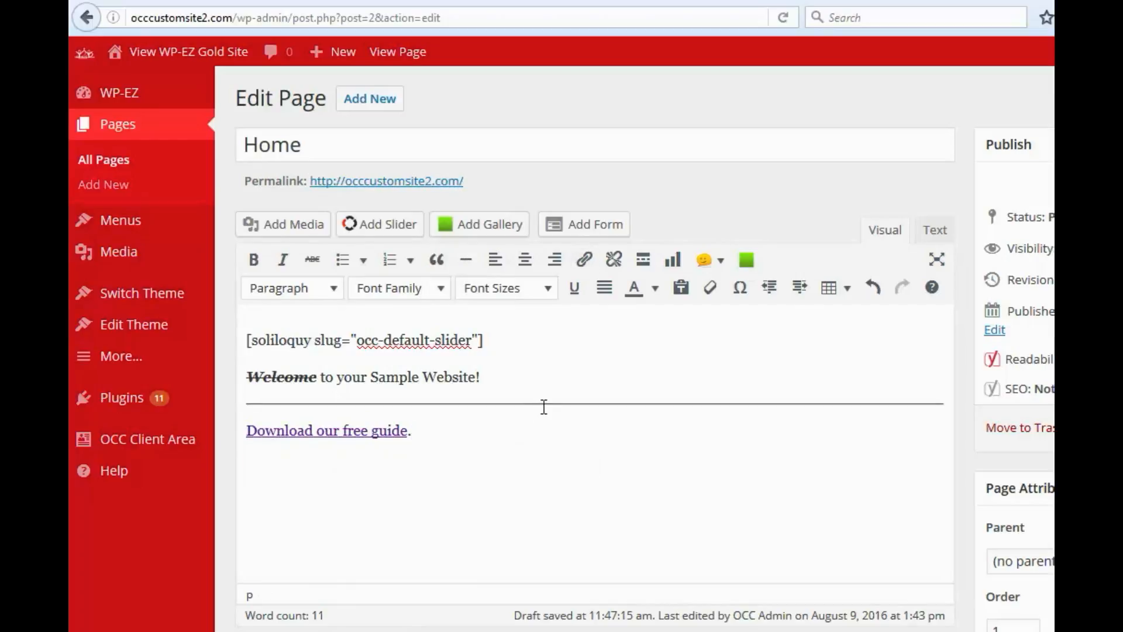
{"action": "left_click", "coordinate": [642, 403]}
{"action": "key", "text": "Delete"}
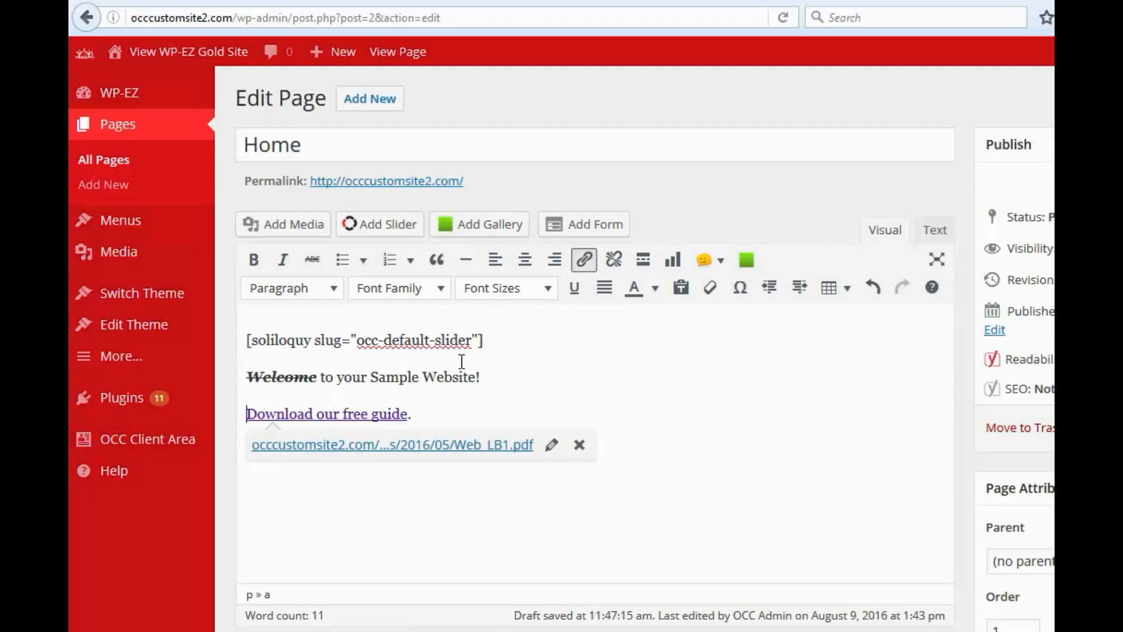
Try centre and right alignment on the welcome line, returning it to left alignment
{"action": "left_click", "coordinate": [388, 376]}
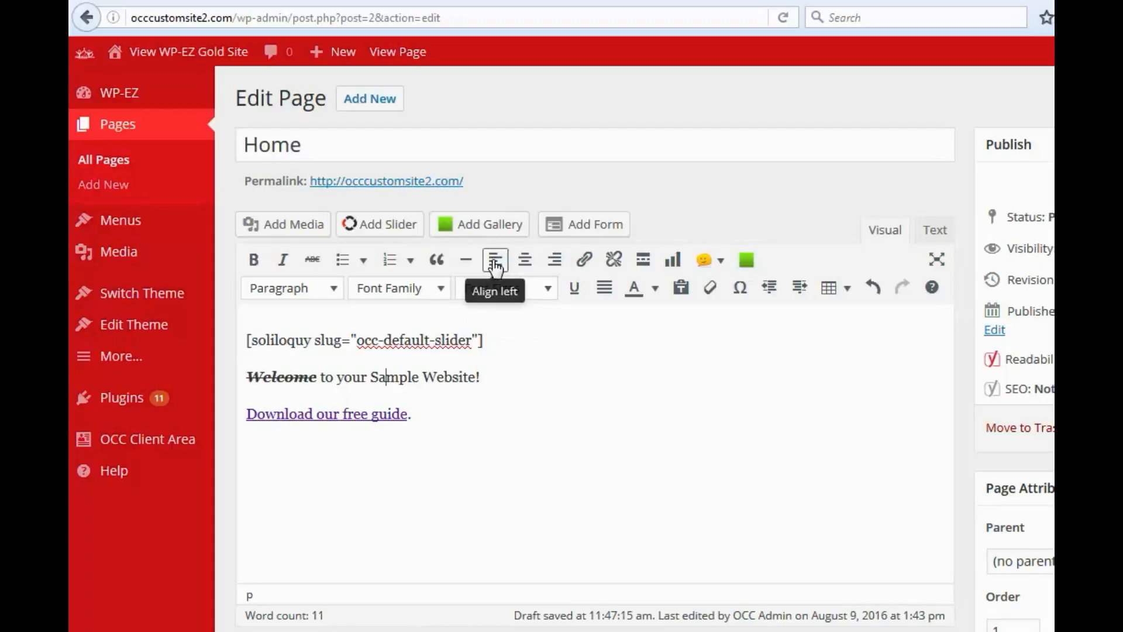
{"action": "left_click", "coordinate": [525, 264]}
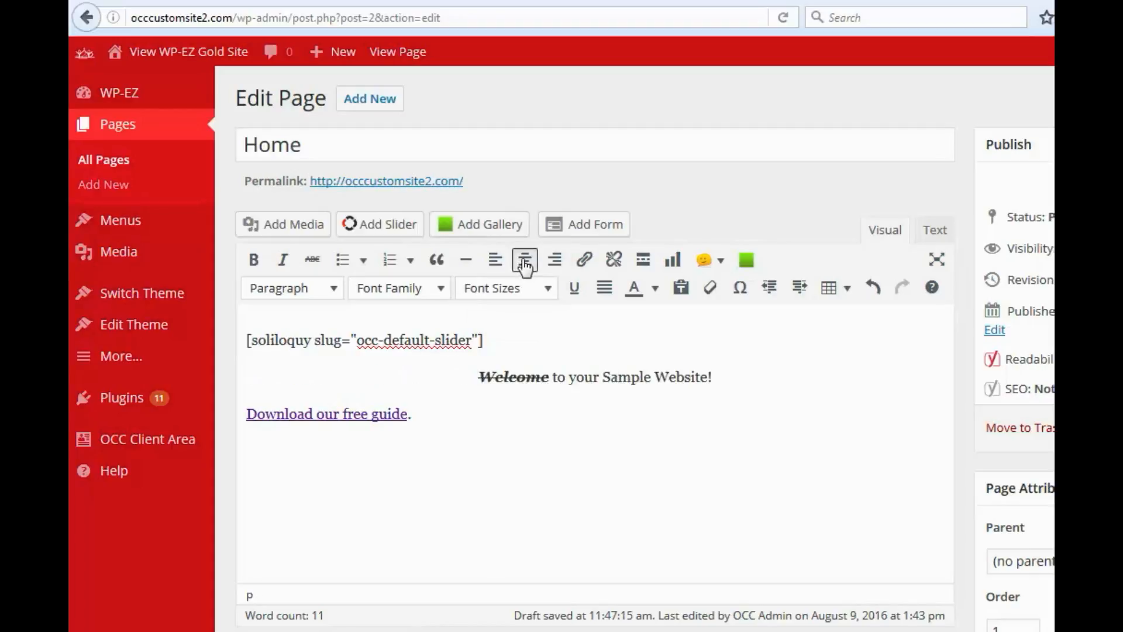
{"action": "left_click", "coordinate": [556, 263]}
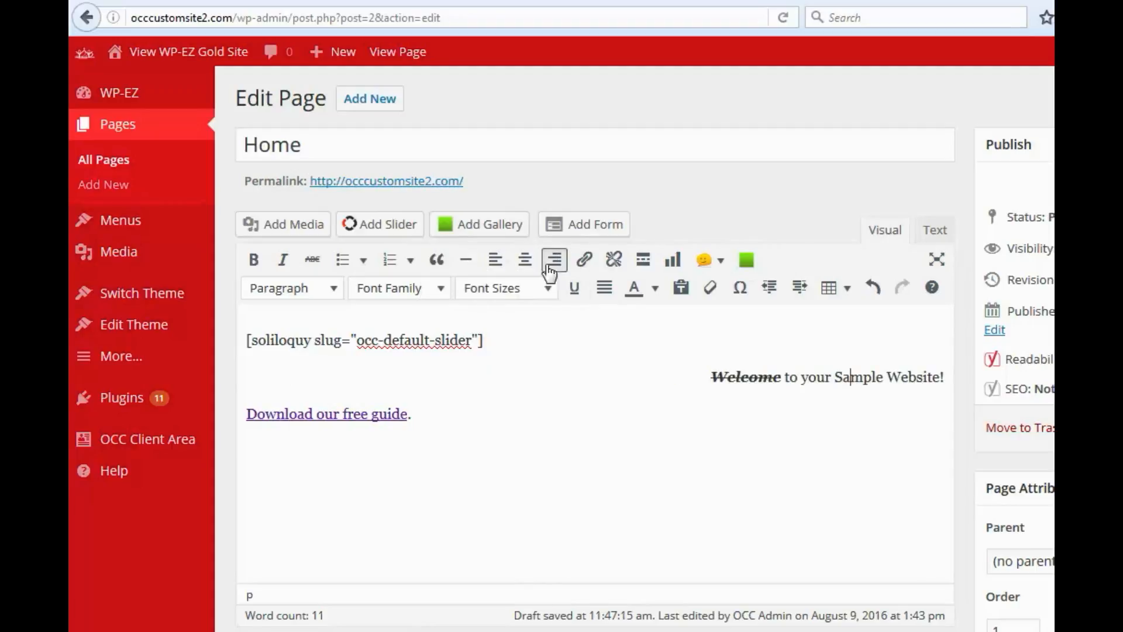
{"action": "left_click", "coordinate": [498, 266]}
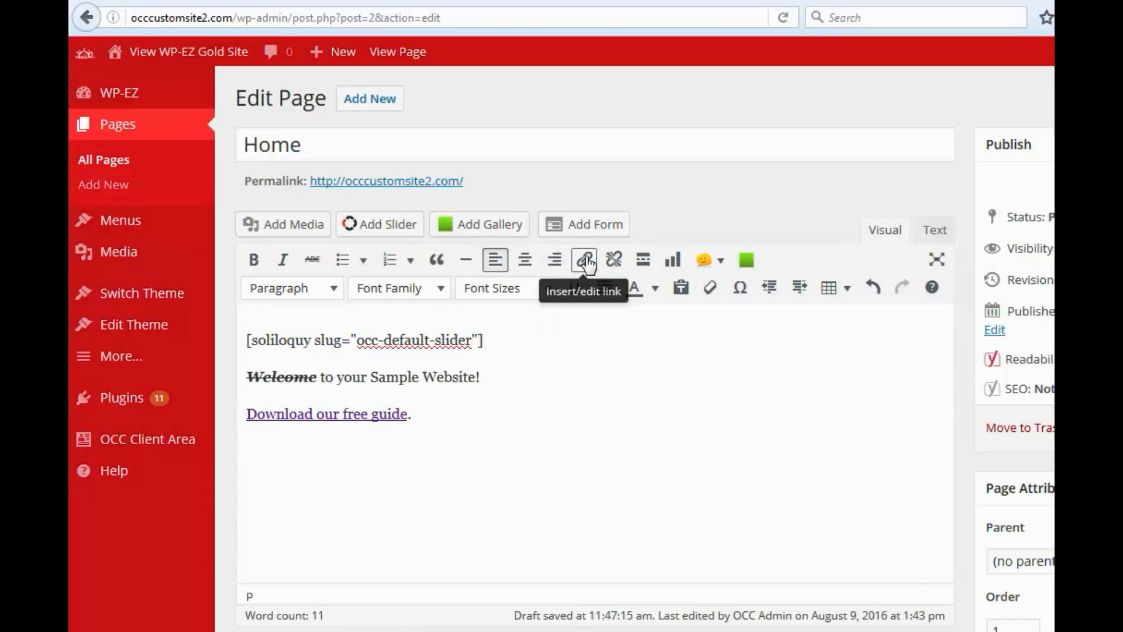
{"action": "left_click_drag", "start_coordinate": [371, 376], "coordinate": [476, 375]}
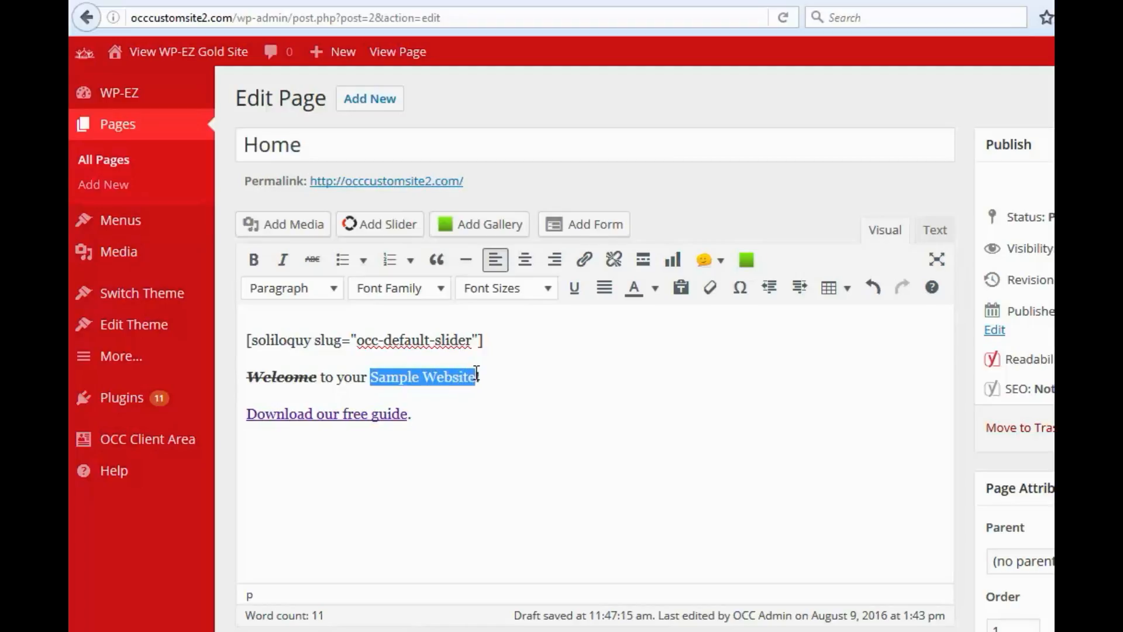
{"action": "left_click", "coordinate": [585, 262]}
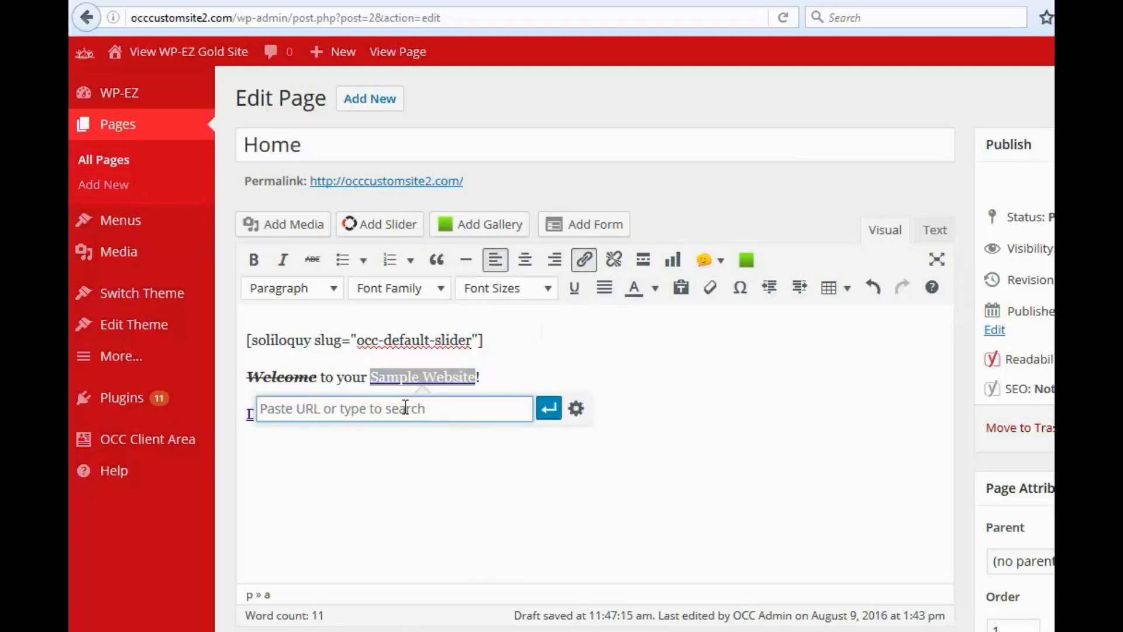
{"action": "type", "text": "http://www"}
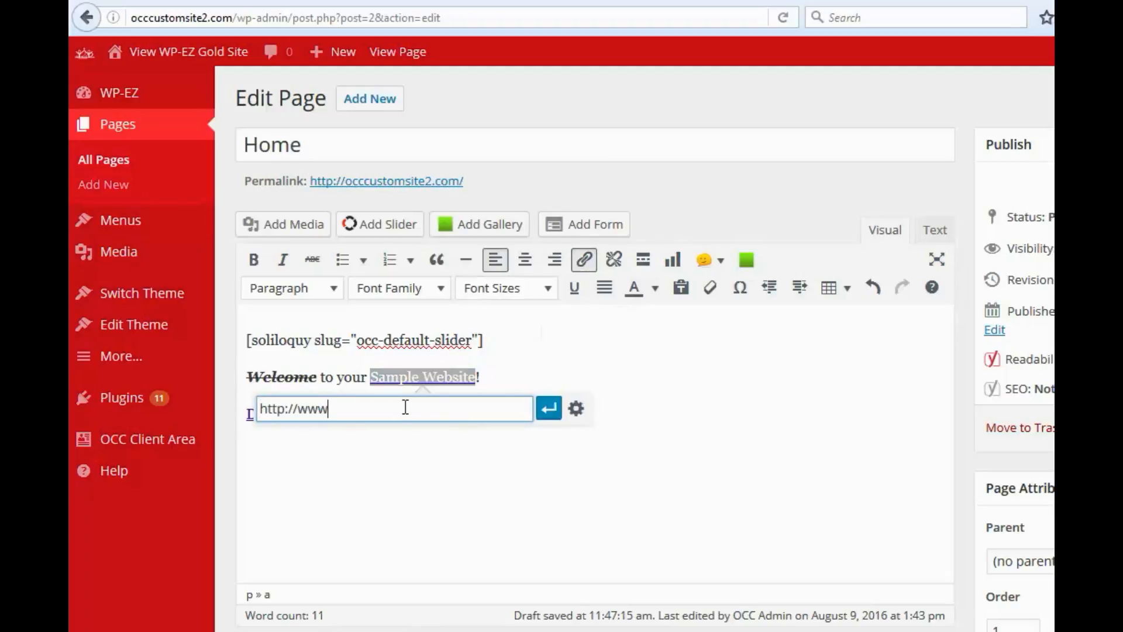
{"action": "type", "text": ".ourchurch.com"}
{"action": "left_click", "coordinate": [547, 408]}
{"action": "left_click", "coordinate": [566, 376]}
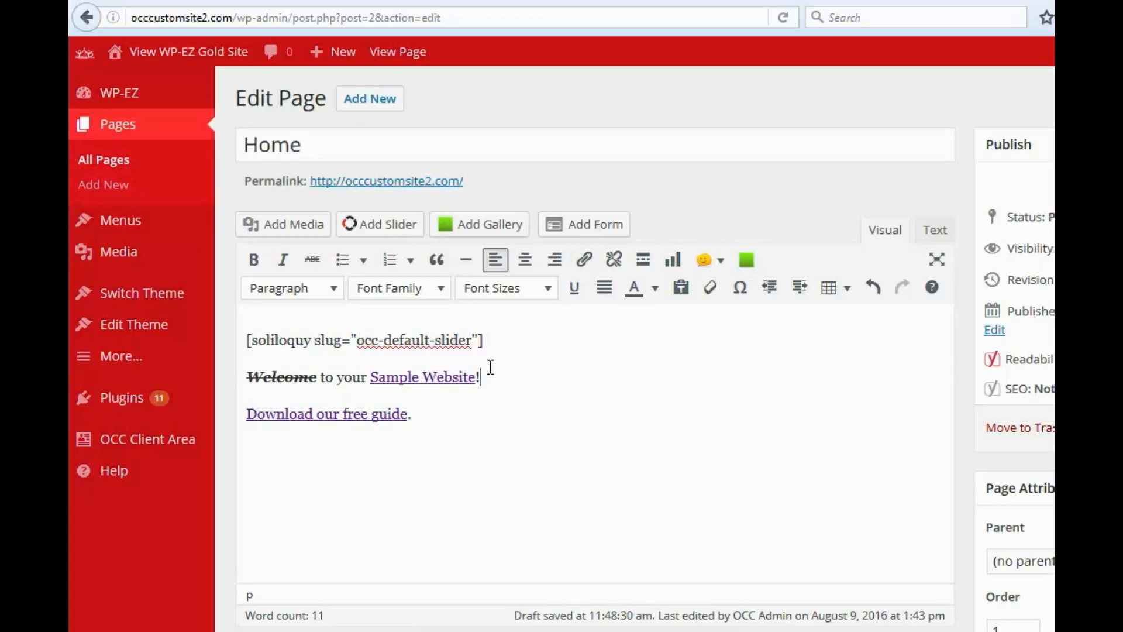
Remove the link from "Sample Website" and add an empty line below the welcome line
{"action": "left_click", "coordinate": [438, 378]}
{"action": "left_click", "coordinate": [614, 264]}
{"action": "key", "text": "Return"}
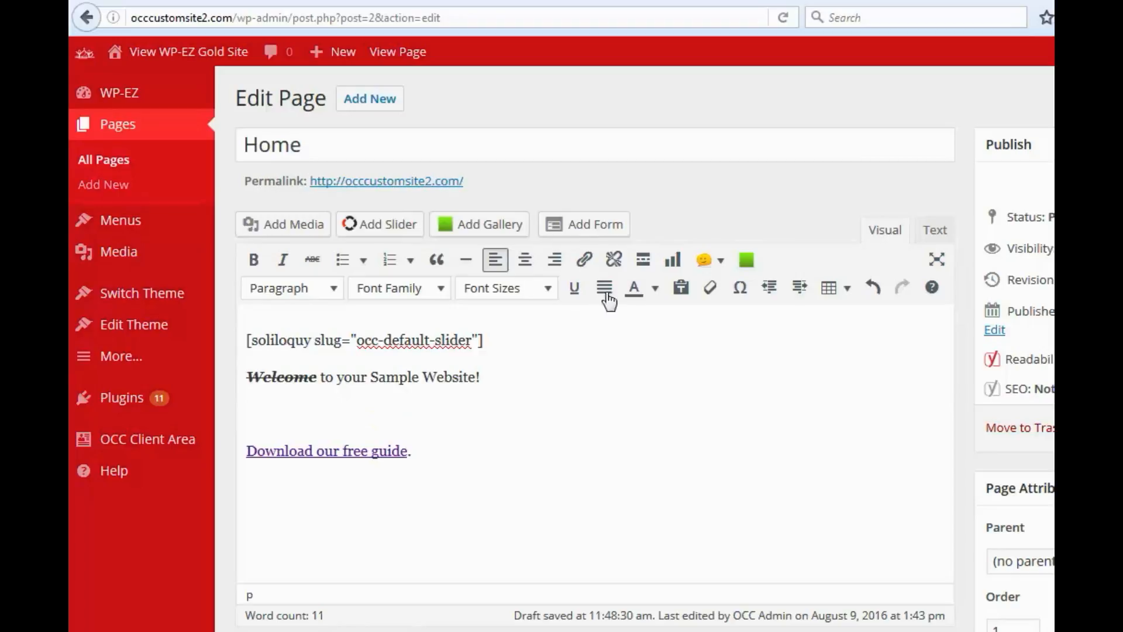
Try a Read More tag below the welcome line, and delete it together with the empty line there
{"action": "left_click", "coordinate": [643, 261]}
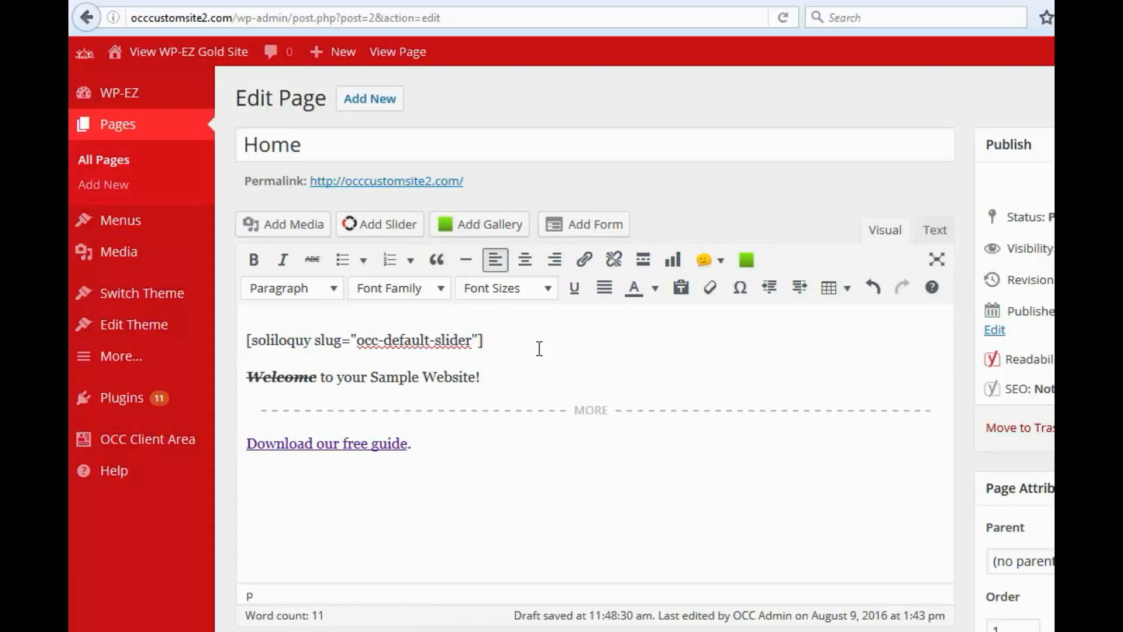
{"action": "key", "text": "BackSpace"}
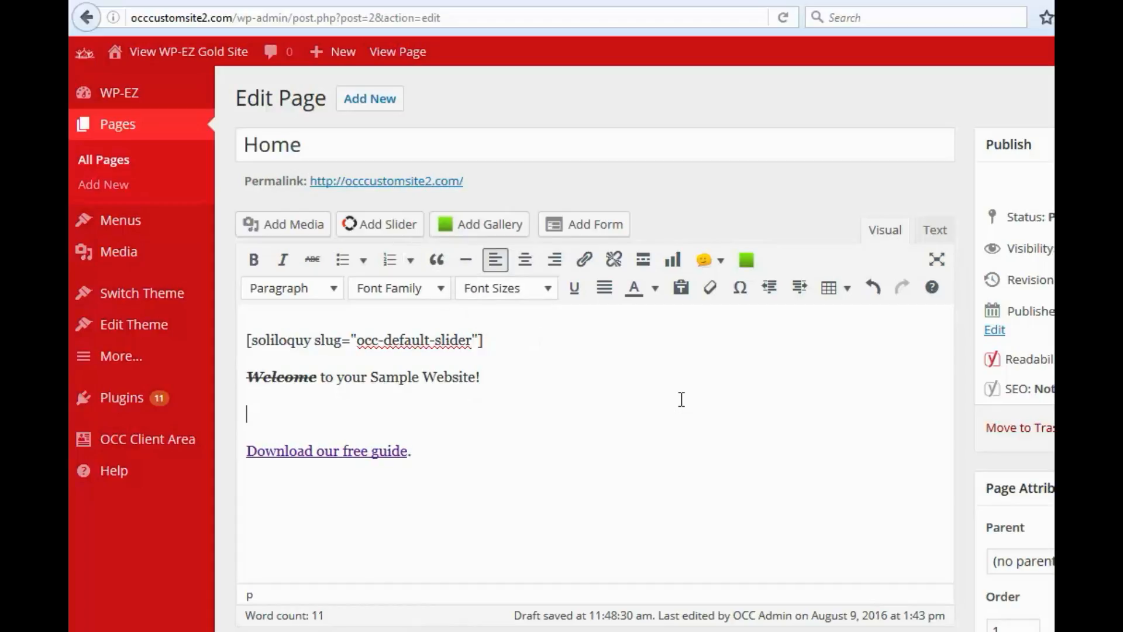
{"action": "key", "text": "BackSpace"}
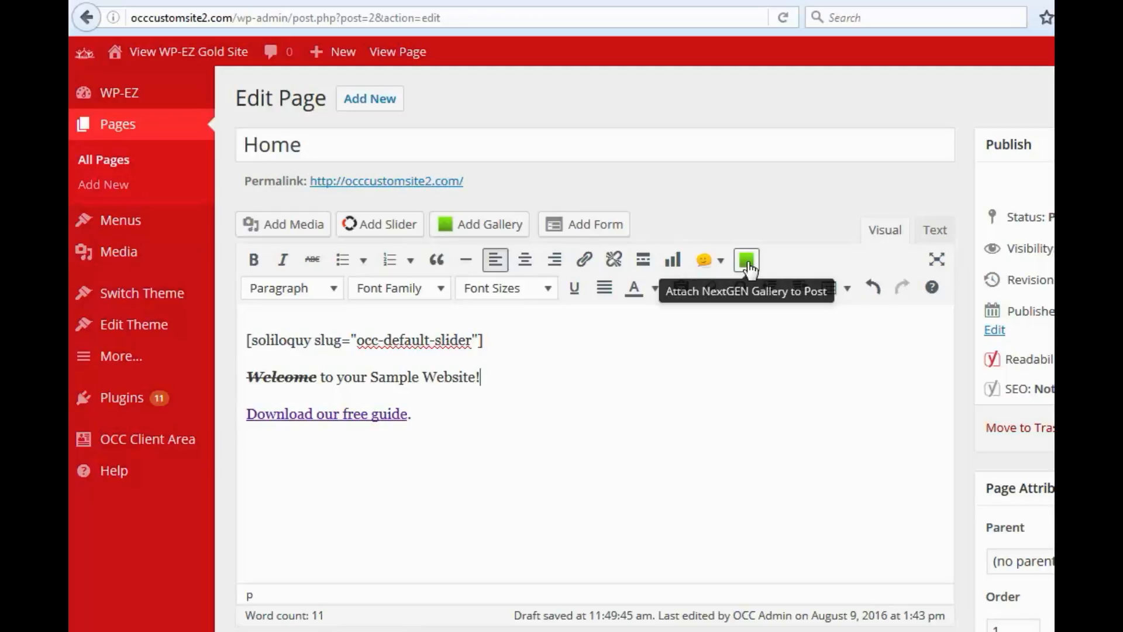
Try the editor's distraction-free writing mode and return to the normal editing view
{"action": "left_click", "coordinate": [936, 261]}
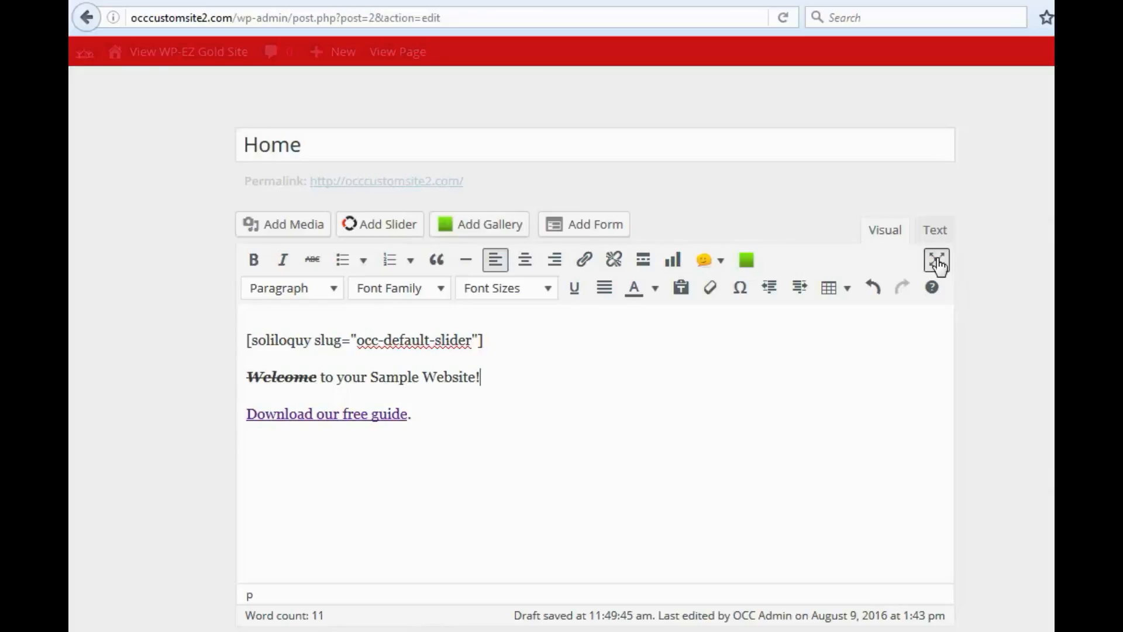
{"action": "left_click", "coordinate": [938, 261]}
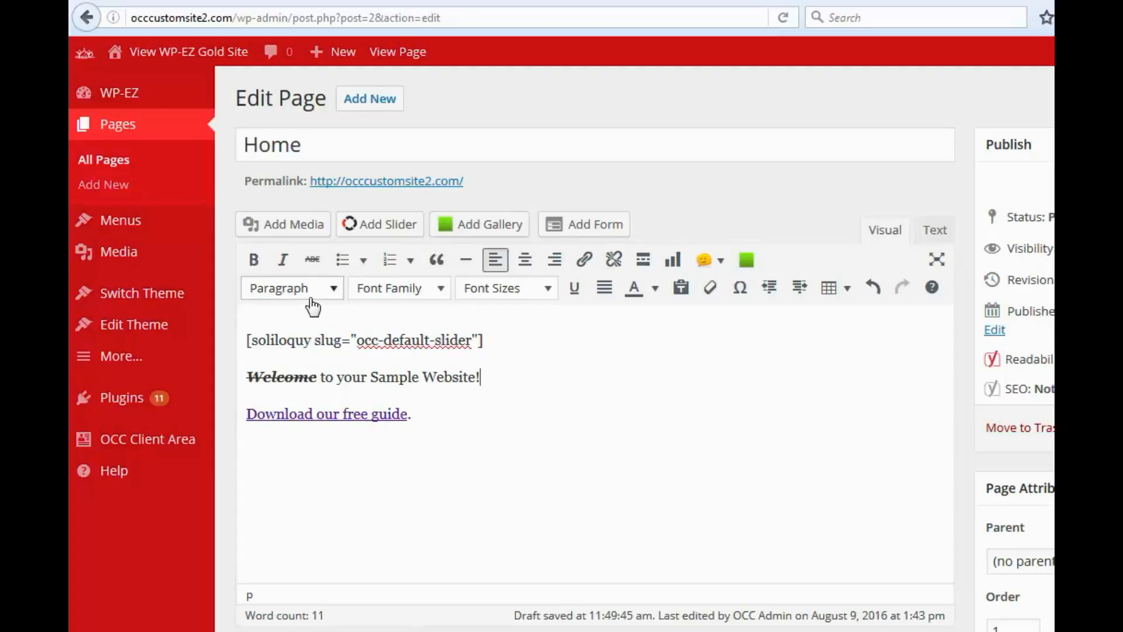
Try the Heading 2, Heading 3 and Heading 4 formats on the welcome line, returning it to Paragraph
{"action": "left_click_drag", "start_coordinate": [490, 377], "coordinate": [245, 377]}
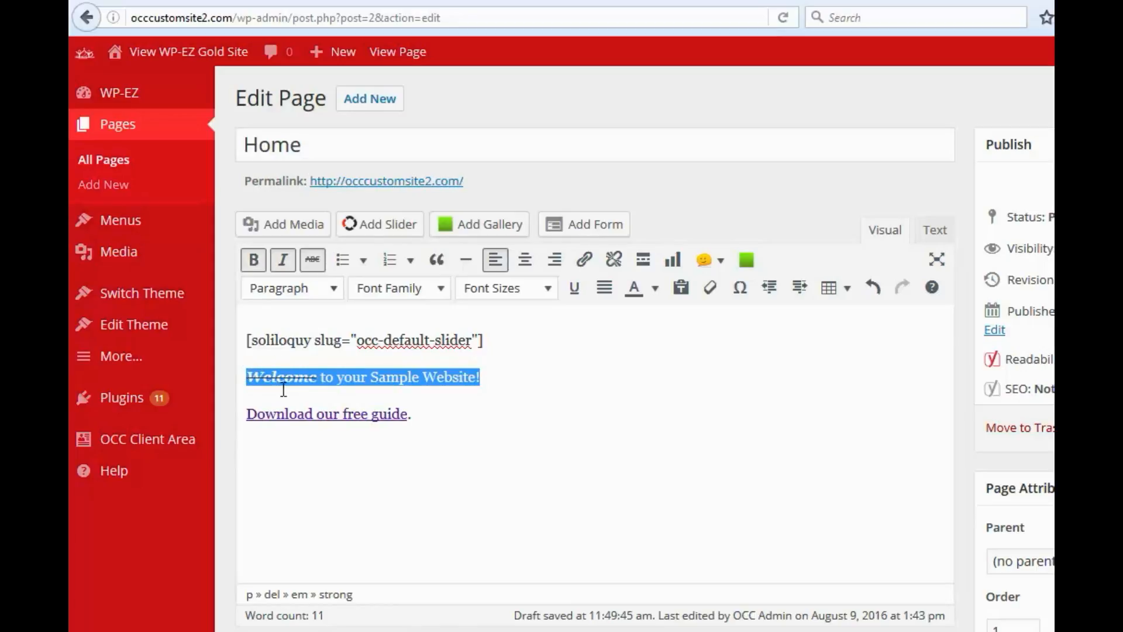
{"action": "left_click", "coordinate": [336, 293]}
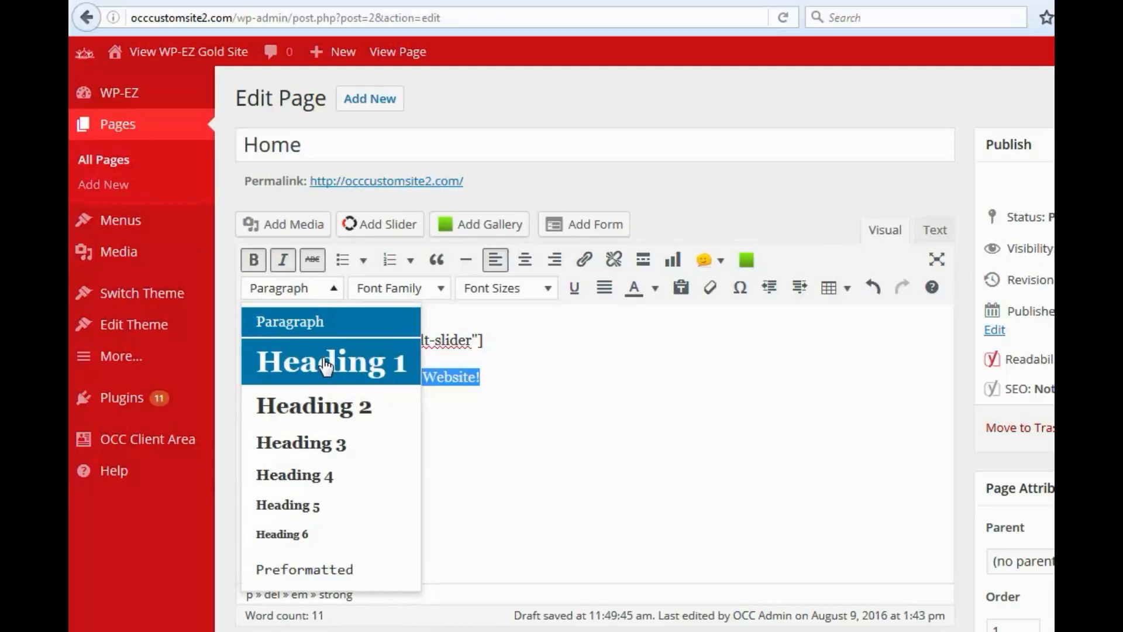
{"action": "left_click", "coordinate": [332, 405]}
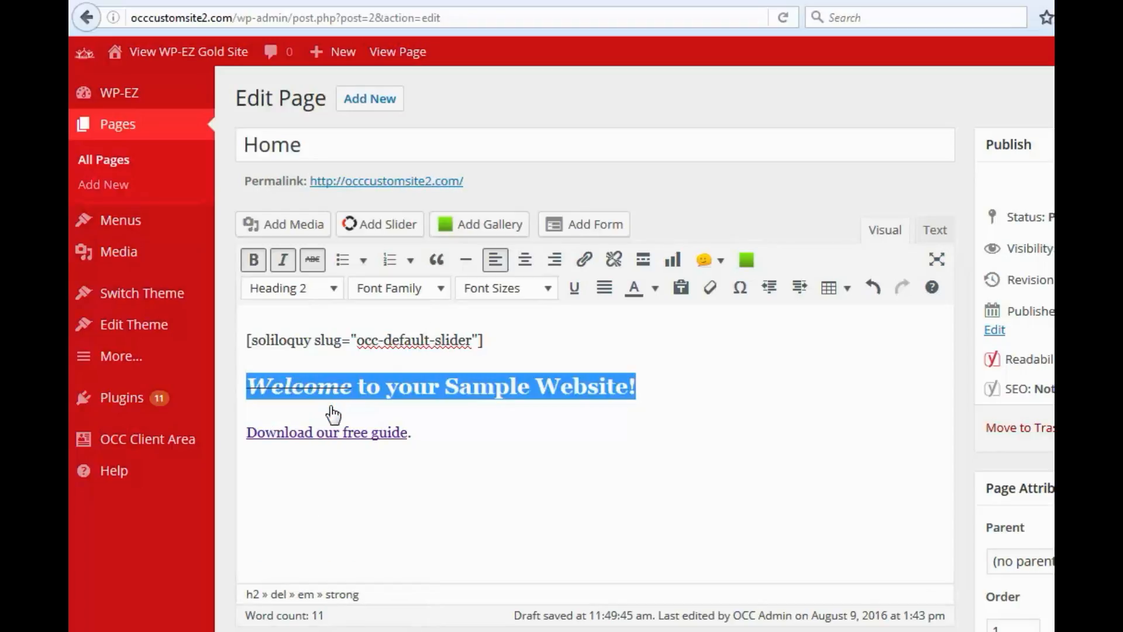
{"action": "left_click", "coordinate": [338, 289]}
{"action": "left_click", "coordinate": [317, 445]}
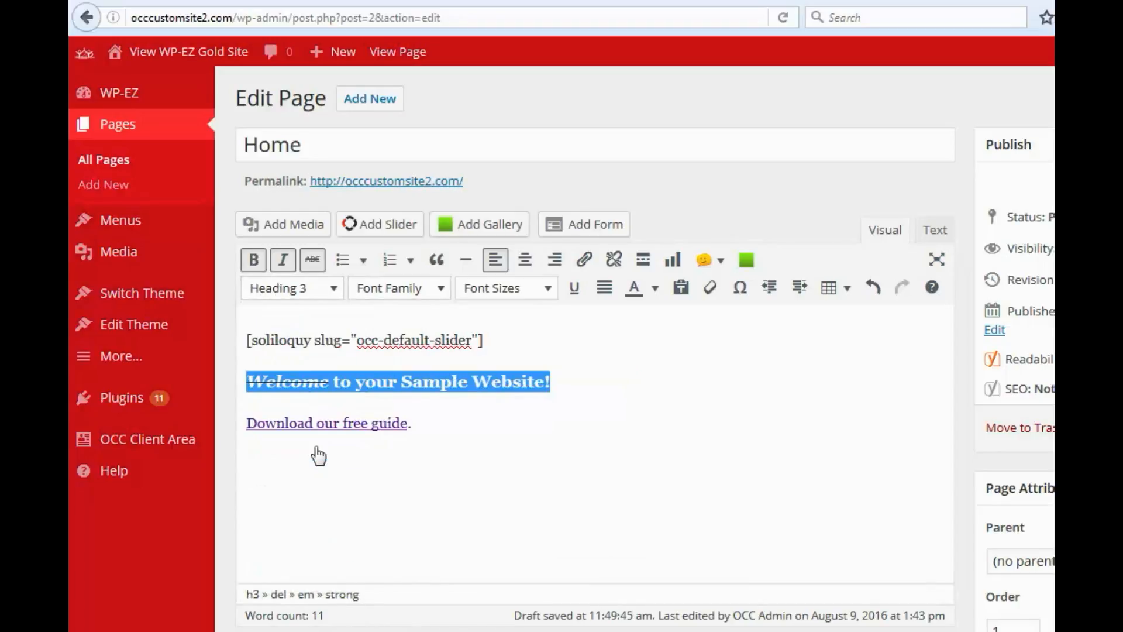
{"action": "left_click", "coordinate": [333, 289]}
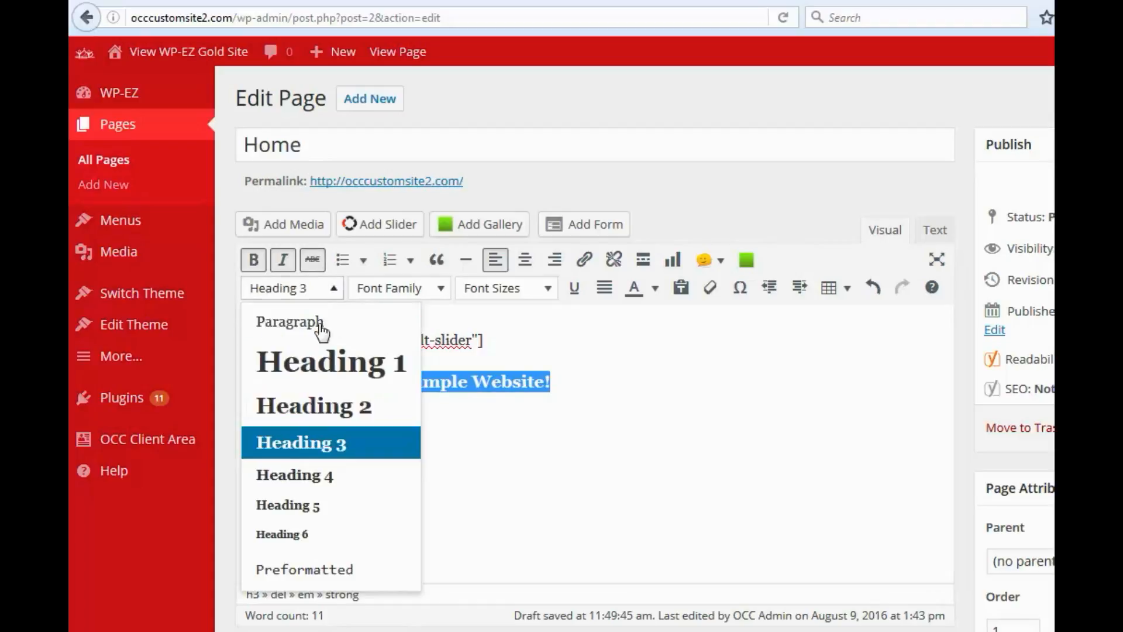
{"action": "left_click", "coordinate": [308, 475]}
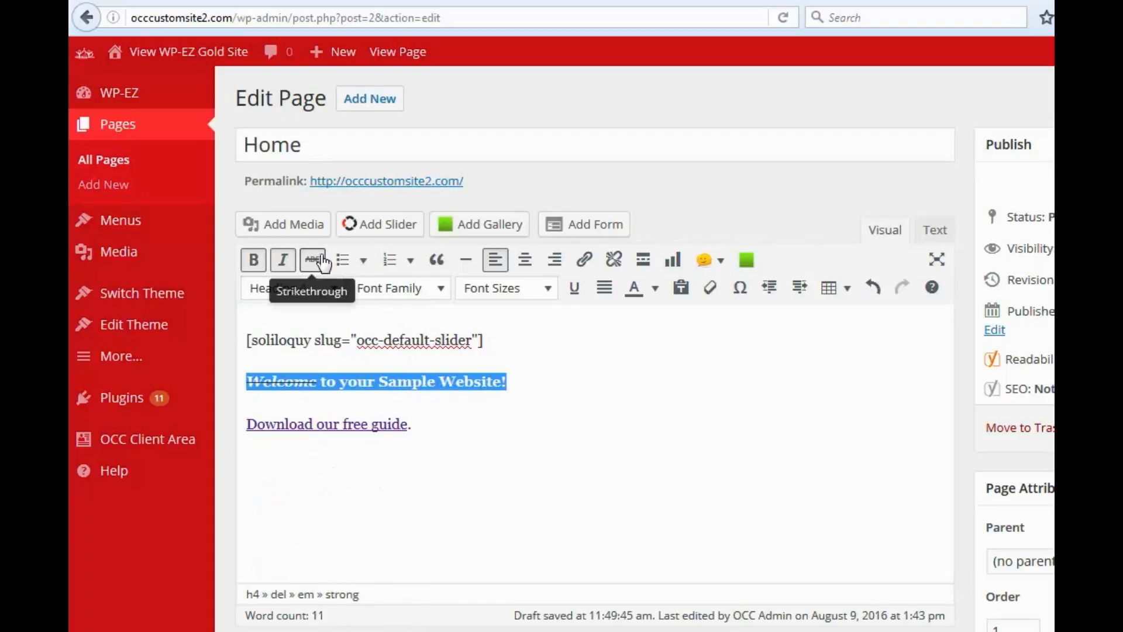
{"action": "left_click", "coordinate": [339, 291]}
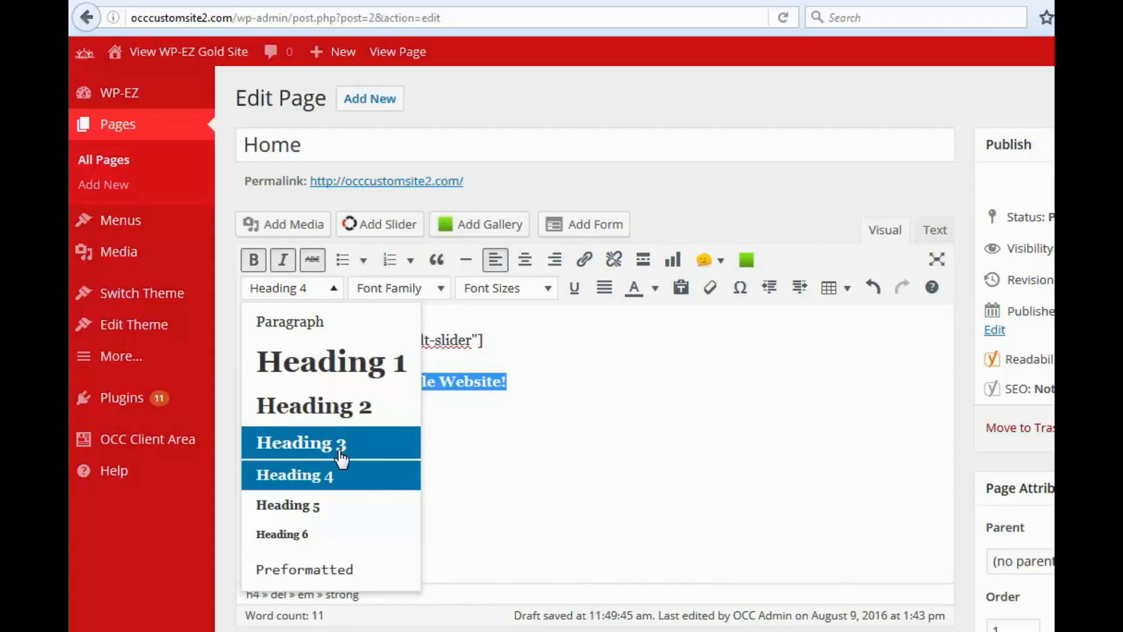
{"action": "left_click", "coordinate": [314, 323]}
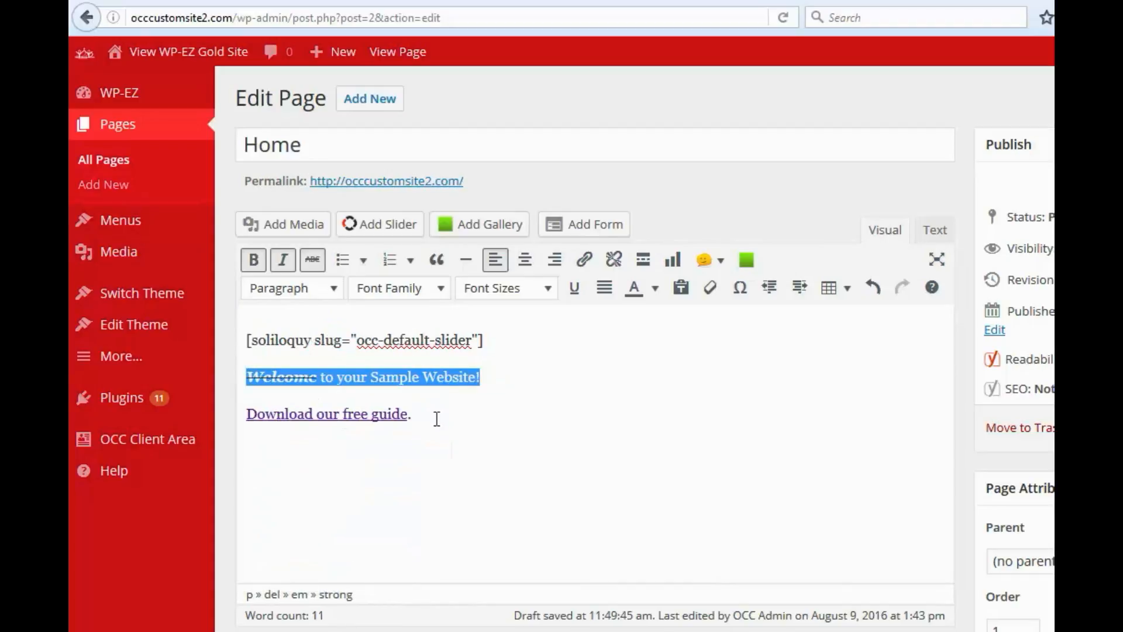
Set the font family of the whole welcome line to Comic Sans MS
{"action": "left_click", "coordinate": [443, 292]}
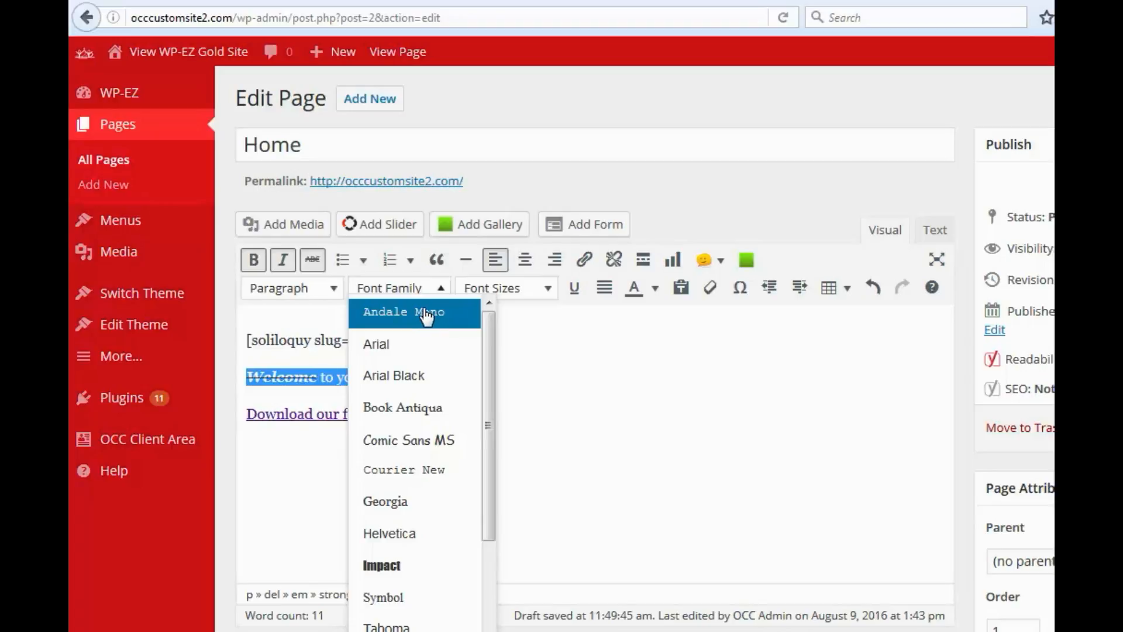
{"action": "left_click", "coordinate": [398, 447]}
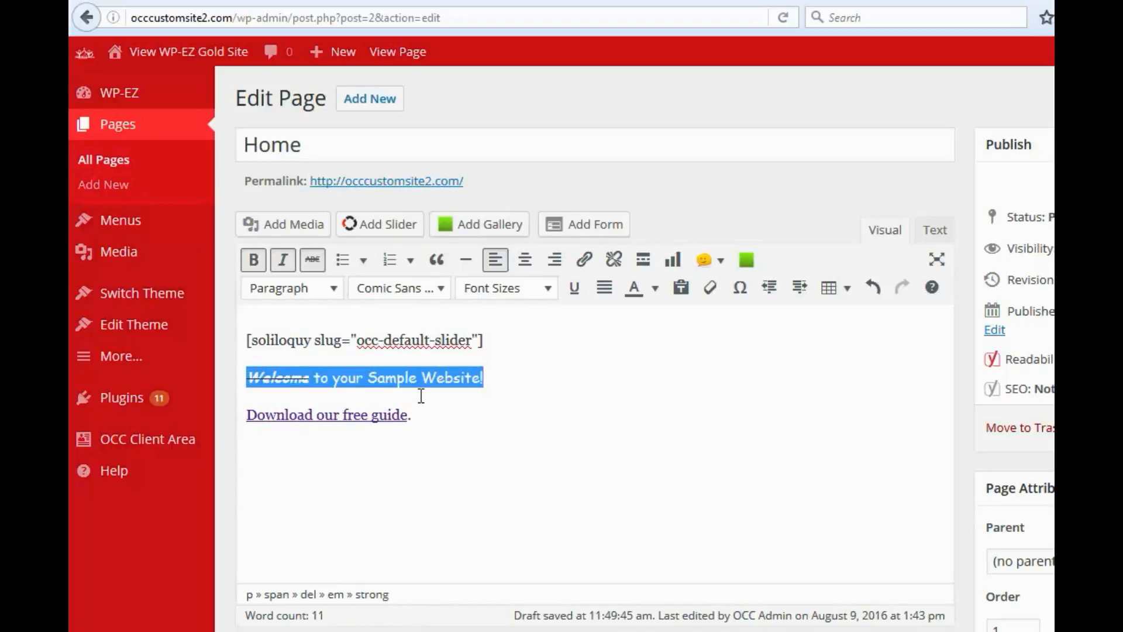
{"action": "left_click", "coordinate": [421, 395]}
{"action": "left_click_drag", "start_coordinate": [494, 384], "coordinate": [243, 376]}
{"action": "left_click", "coordinate": [335, 289]}
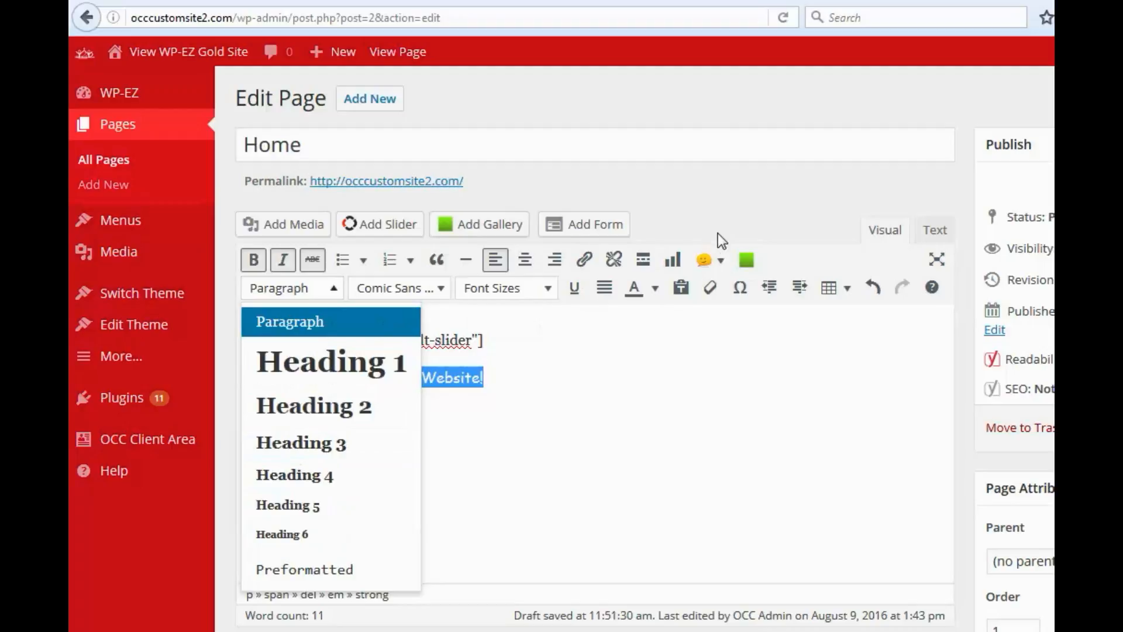
{"action": "left_click", "coordinate": [718, 214]}
{"action": "left_click", "coordinate": [462, 392]}
Try the font sizes 8pt, 10pt and 24pt on the whole welcome line
{"action": "left_click_drag", "start_coordinate": [489, 373], "coordinate": [238, 372]}
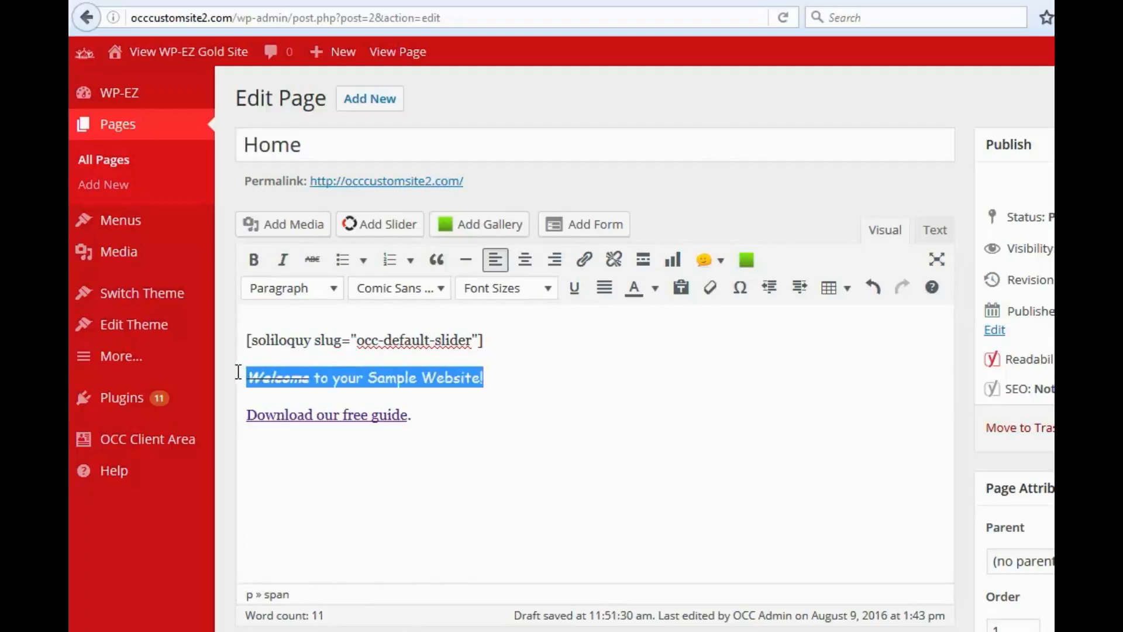
{"action": "left_click", "coordinate": [549, 290]}
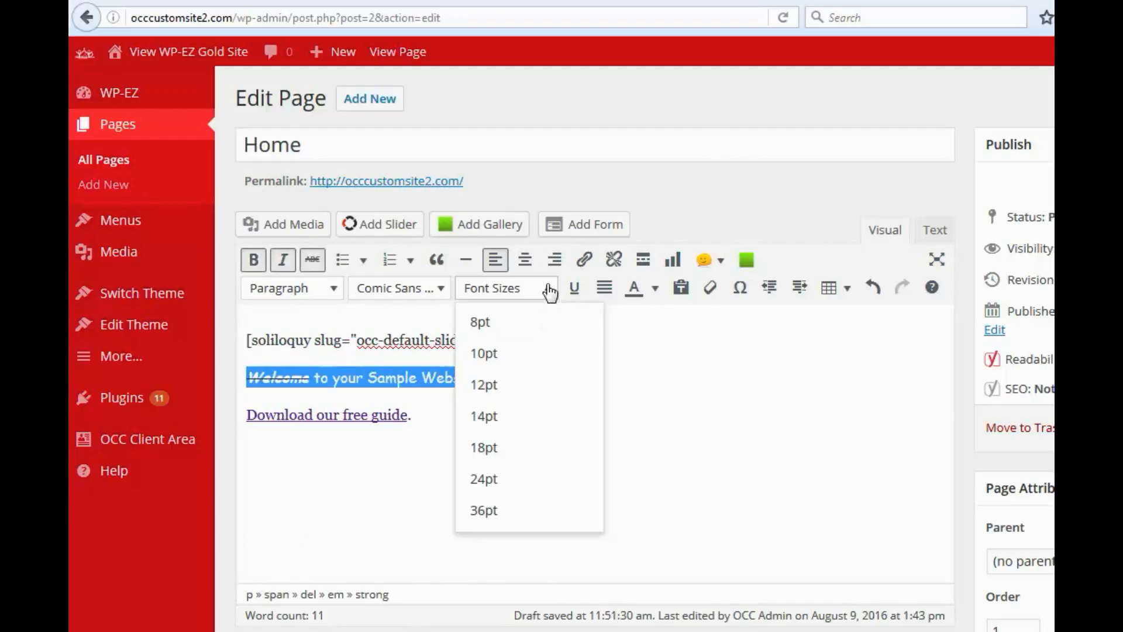
{"action": "left_click", "coordinate": [503, 324]}
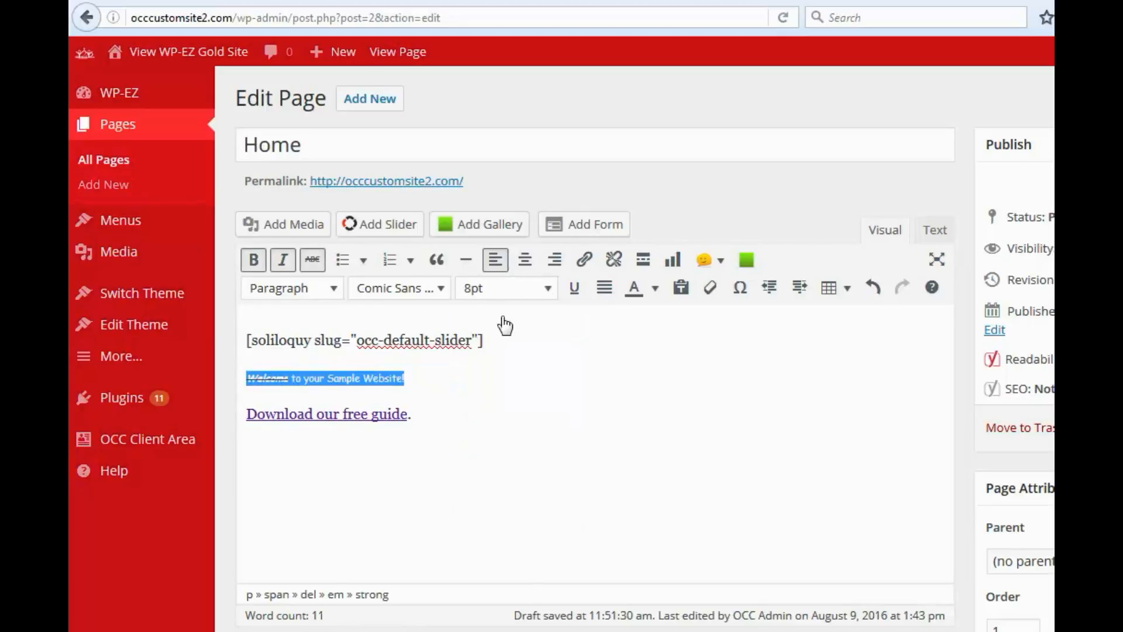
{"action": "left_click", "coordinate": [554, 300]}
{"action": "left_click", "coordinate": [507, 354]}
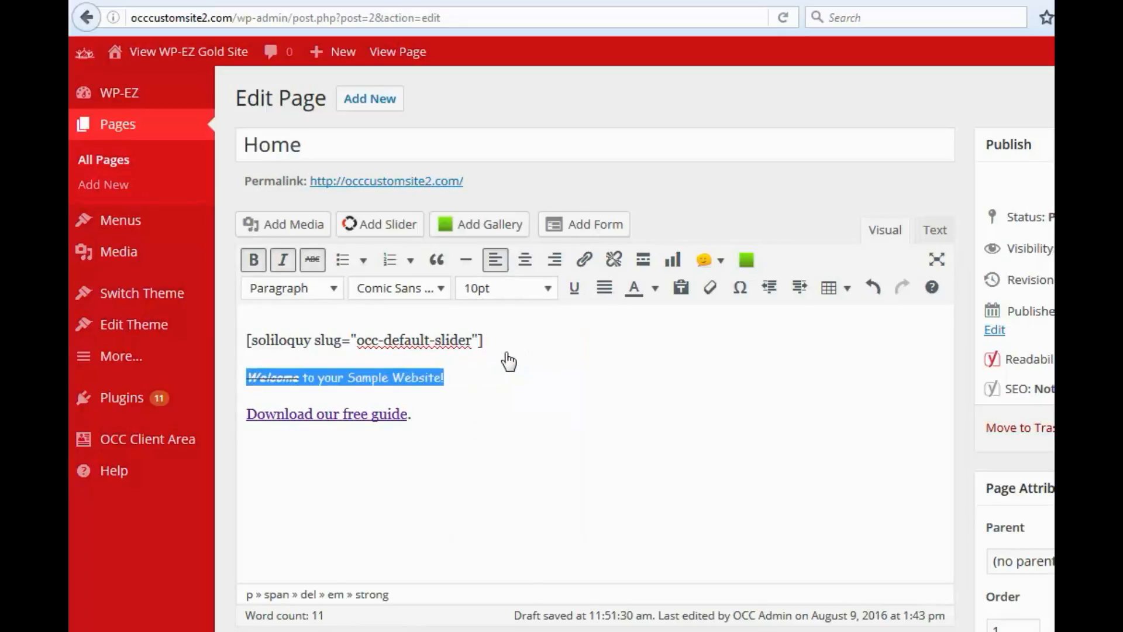
{"action": "left_click", "coordinate": [552, 301]}
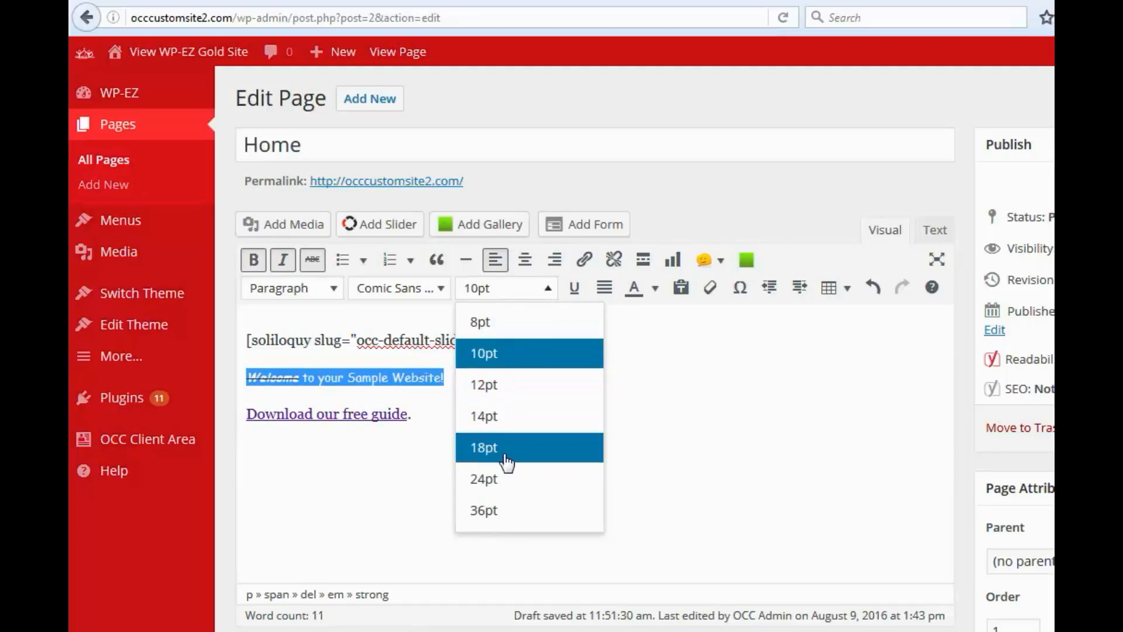
{"action": "left_click", "coordinate": [494, 502]}
{"action": "left_click", "coordinate": [563, 428]}
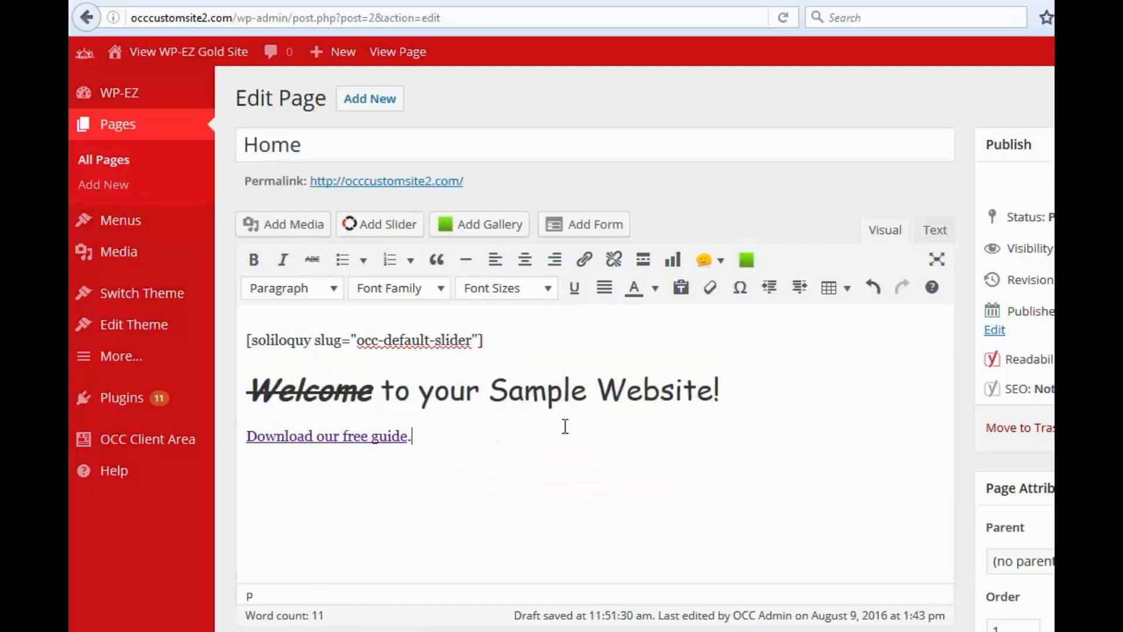
Set the font size of the whole welcome line to 12pt
{"action": "left_click_drag", "start_coordinate": [726, 389], "coordinate": [245, 389]}
{"action": "left_click", "coordinate": [551, 296]}
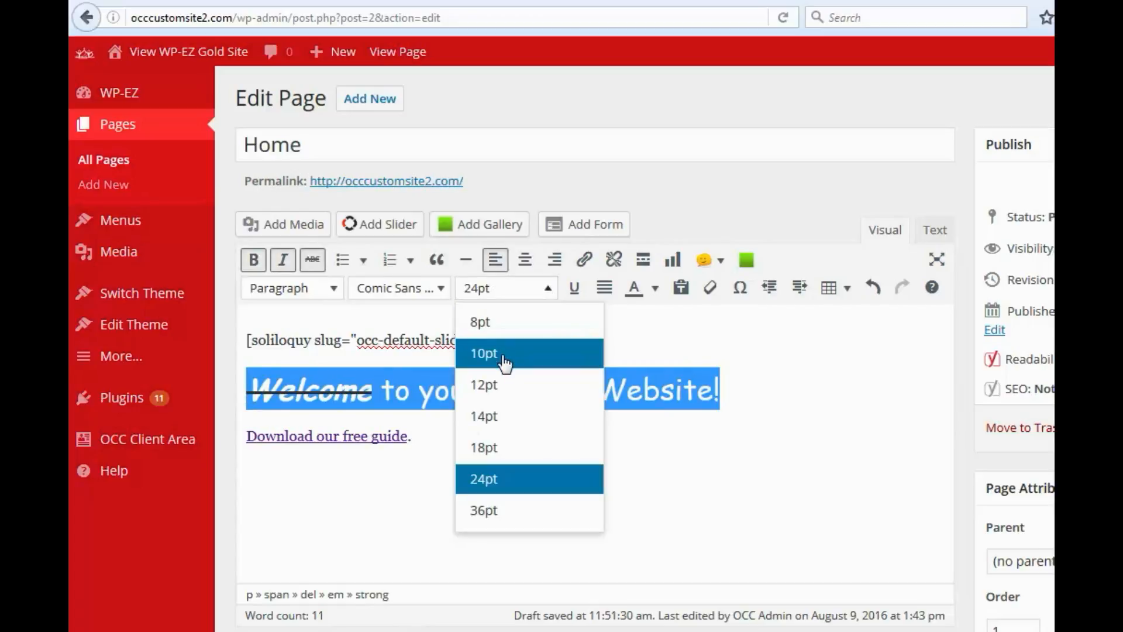
{"action": "left_click", "coordinate": [500, 386]}
{"action": "left_click", "coordinate": [522, 380]}
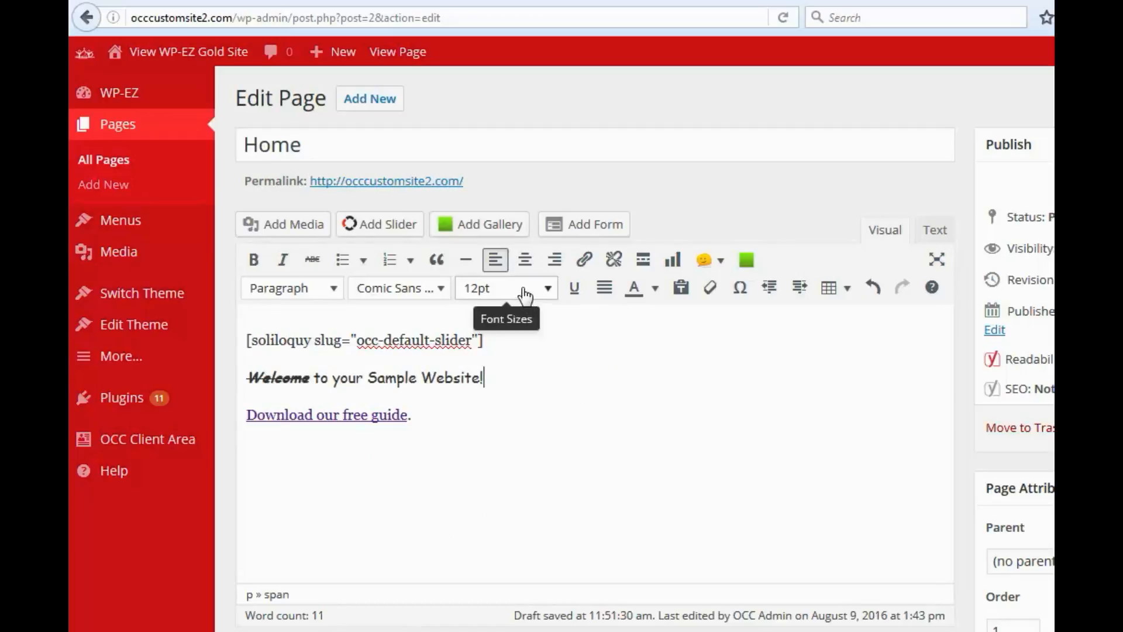
Underline "Sample Websit" in the welcome line
{"action": "left_click_drag", "start_coordinate": [374, 379], "coordinate": [473, 378]}
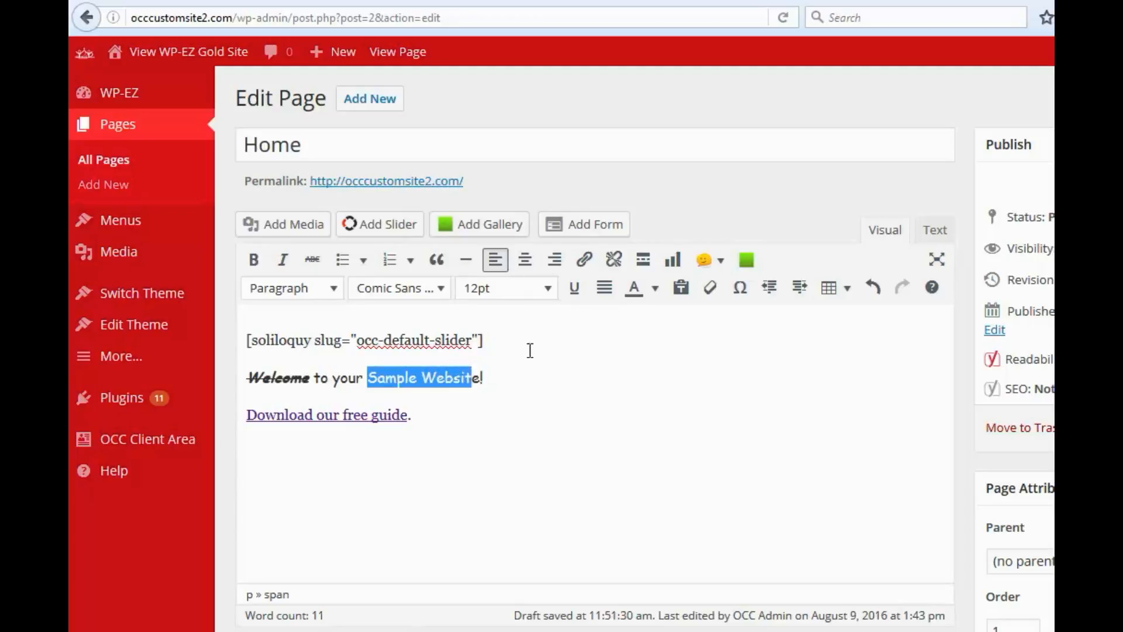
{"action": "left_click", "coordinate": [575, 291]}
{"action": "left_click", "coordinate": [504, 377]}
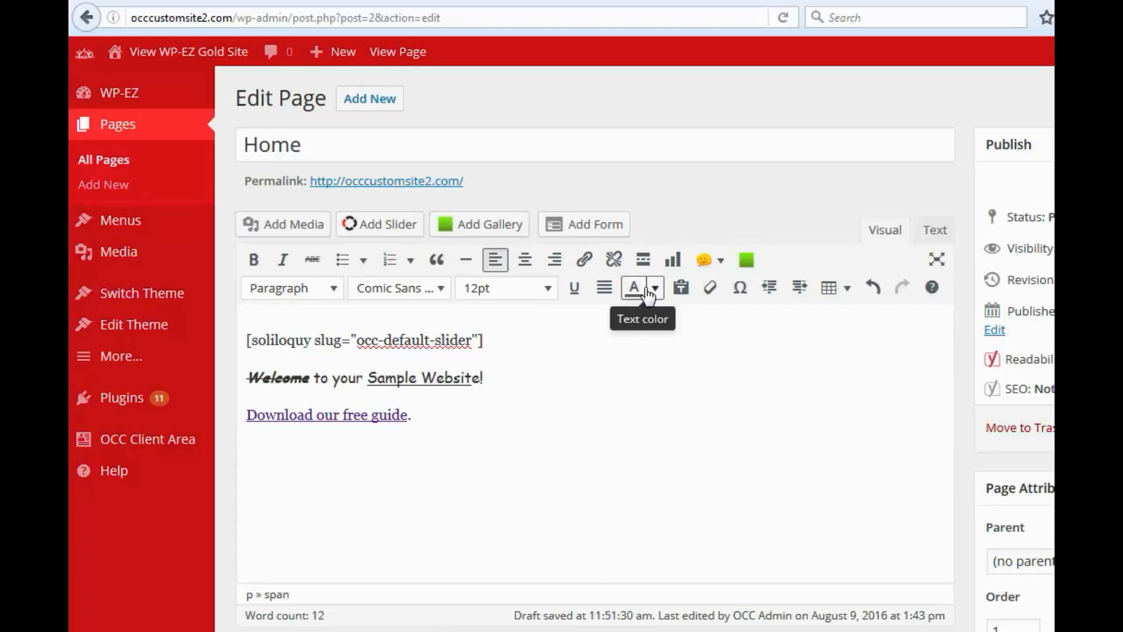
Colour the word "your" in the welcome line red
{"action": "left_click_drag", "start_coordinate": [333, 379], "coordinate": [362, 380]}
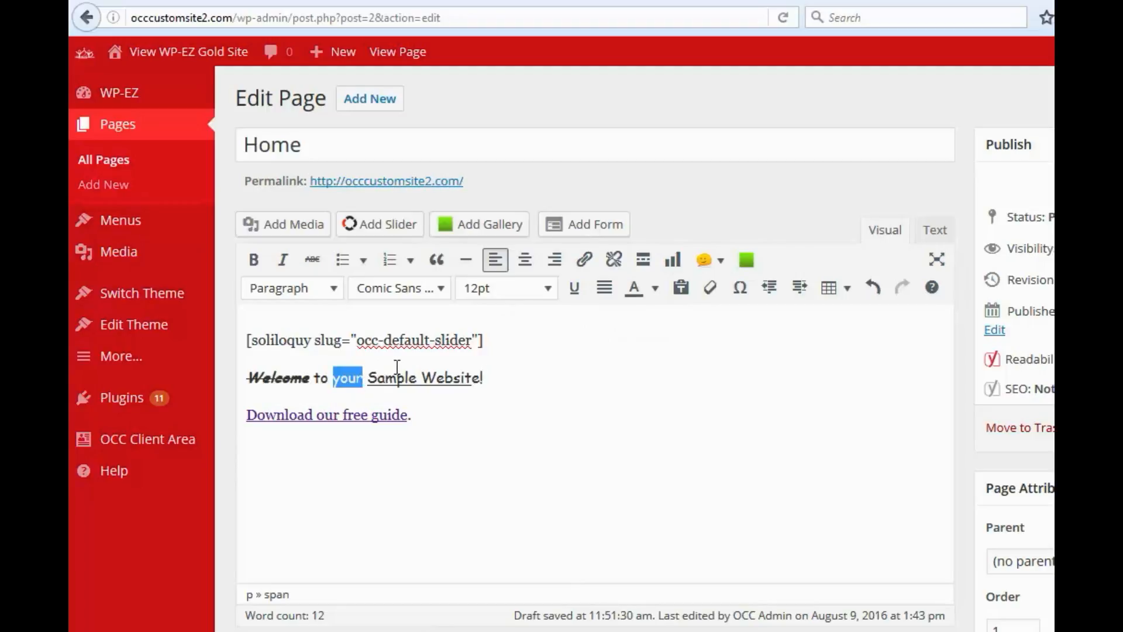
{"action": "left_click", "coordinate": [655, 288]}
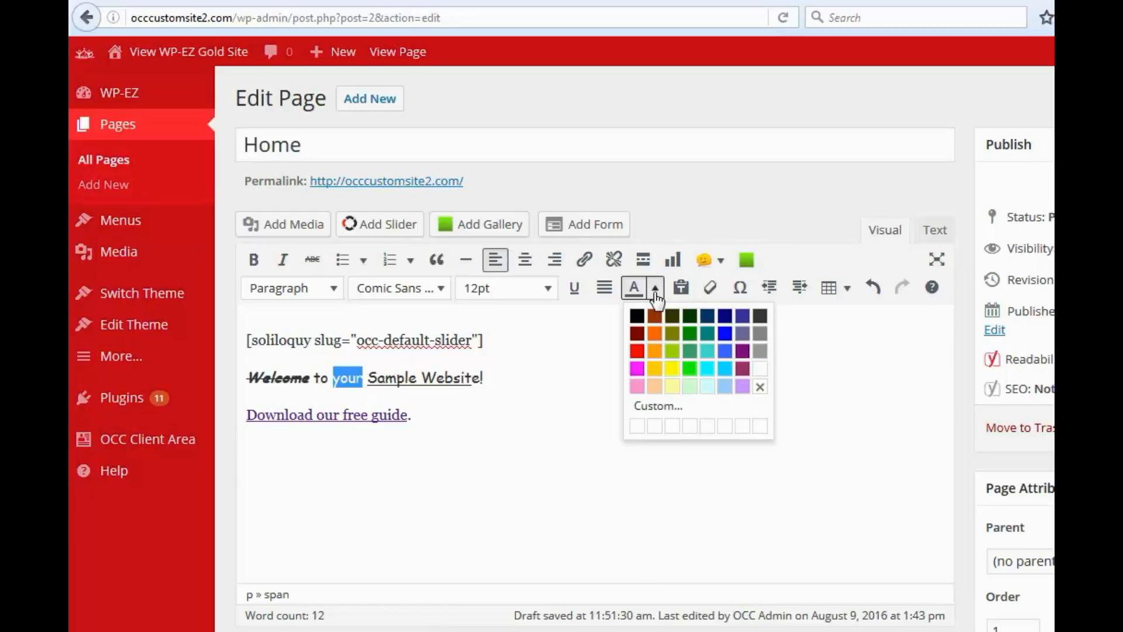
{"action": "left_click", "coordinate": [639, 351]}
{"action": "left_click", "coordinate": [569, 377]}
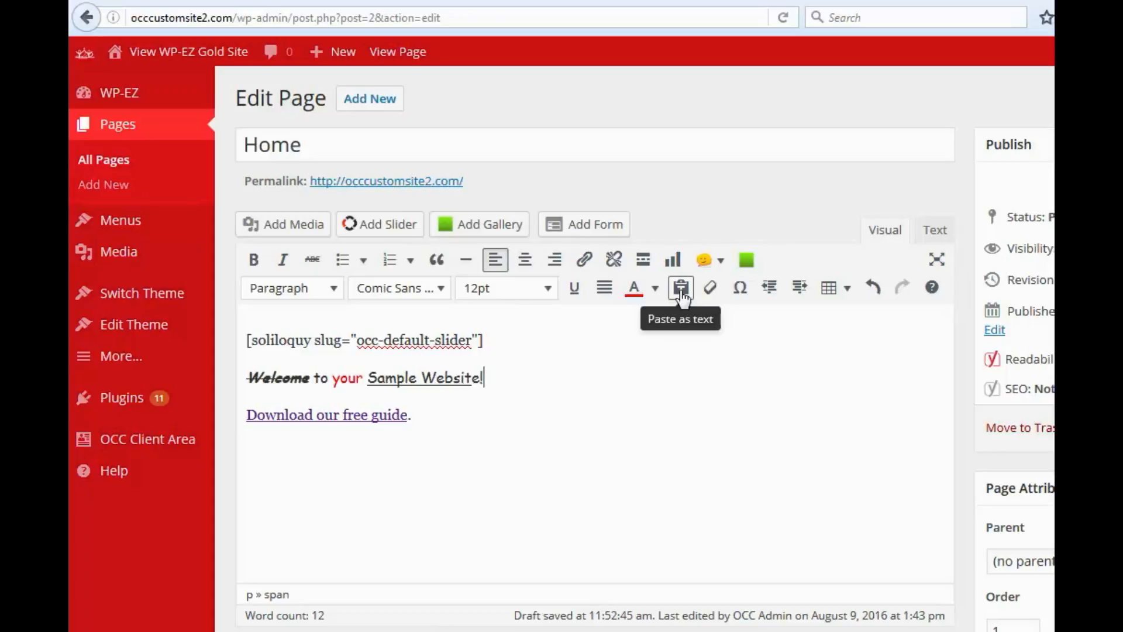
Switch to the live Home page and copy its welcome line and the "Download our free guide." line
{"action": "left_click", "coordinate": [221, 1]}
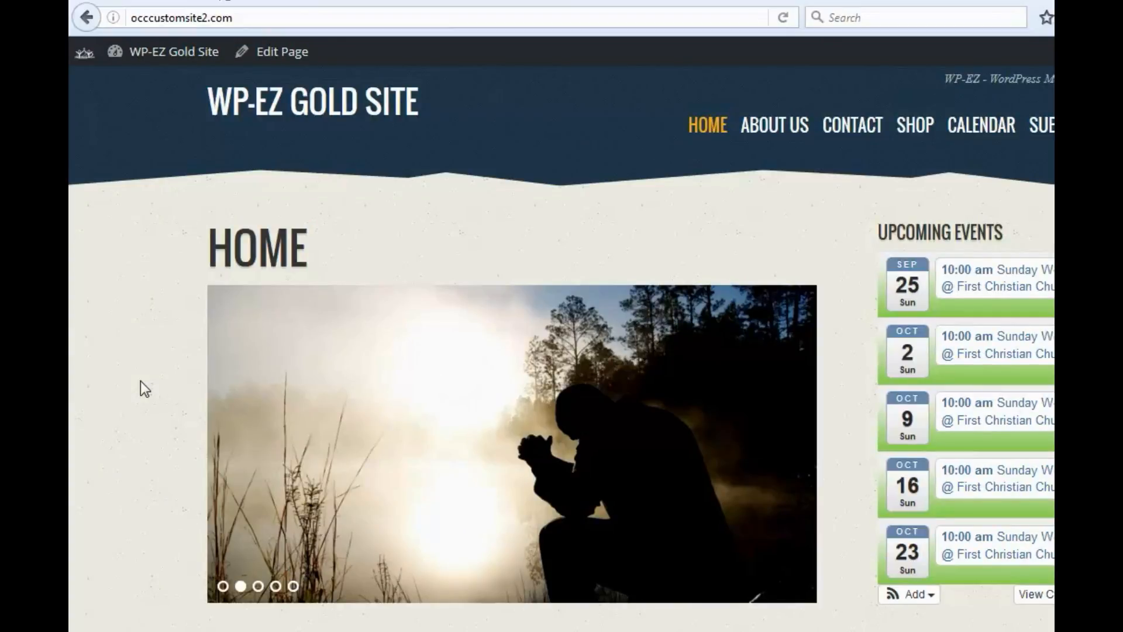
{"action": "scroll", "coordinate": [146, 383], "scroll_direction": "down", "scroll_amount": 5}
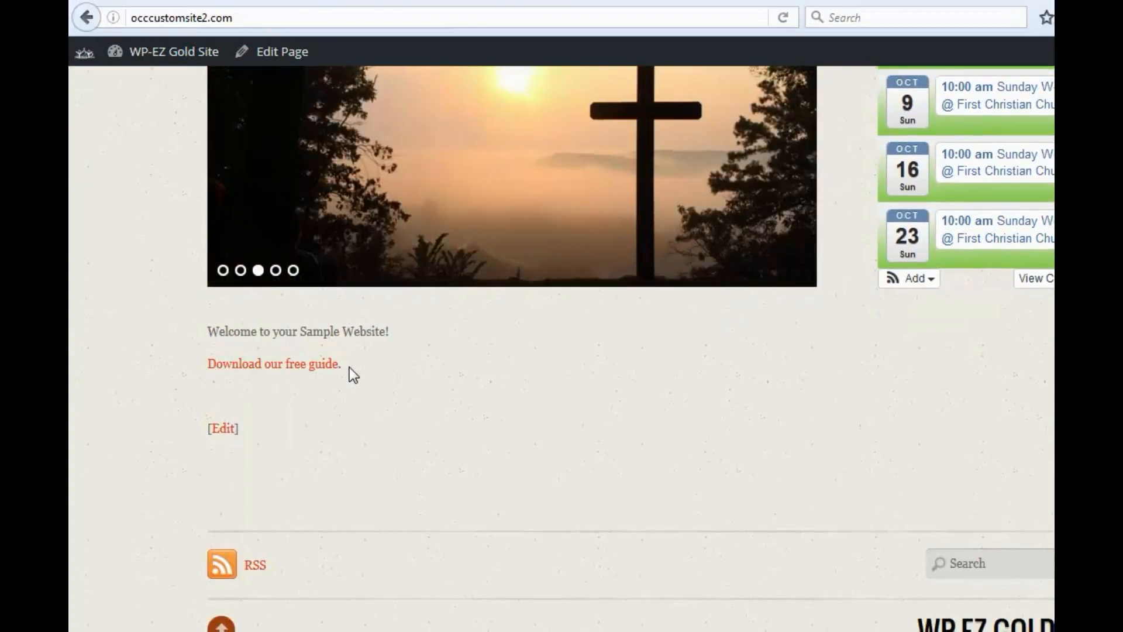
{"action": "left_click_drag", "start_coordinate": [359, 369], "coordinate": [213, 333]}
{"action": "key", "text": "ctrl+c"}
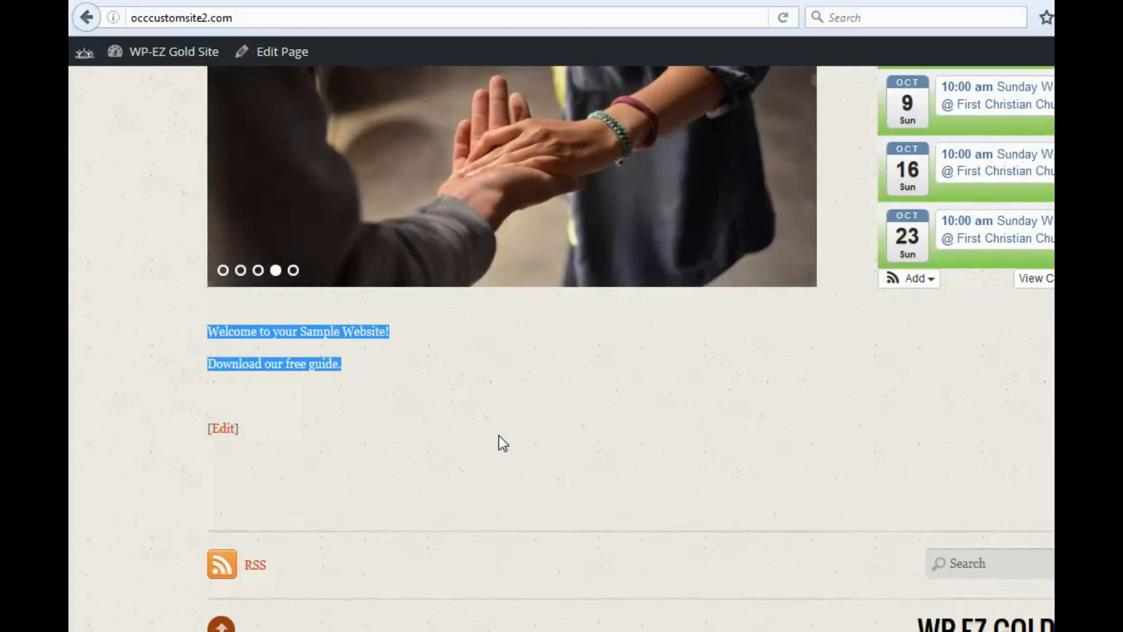
Return to the Home page editor and paste the copied lines on a new line above the slider shortcode
{"action": "left_click", "coordinate": [353, 1]}
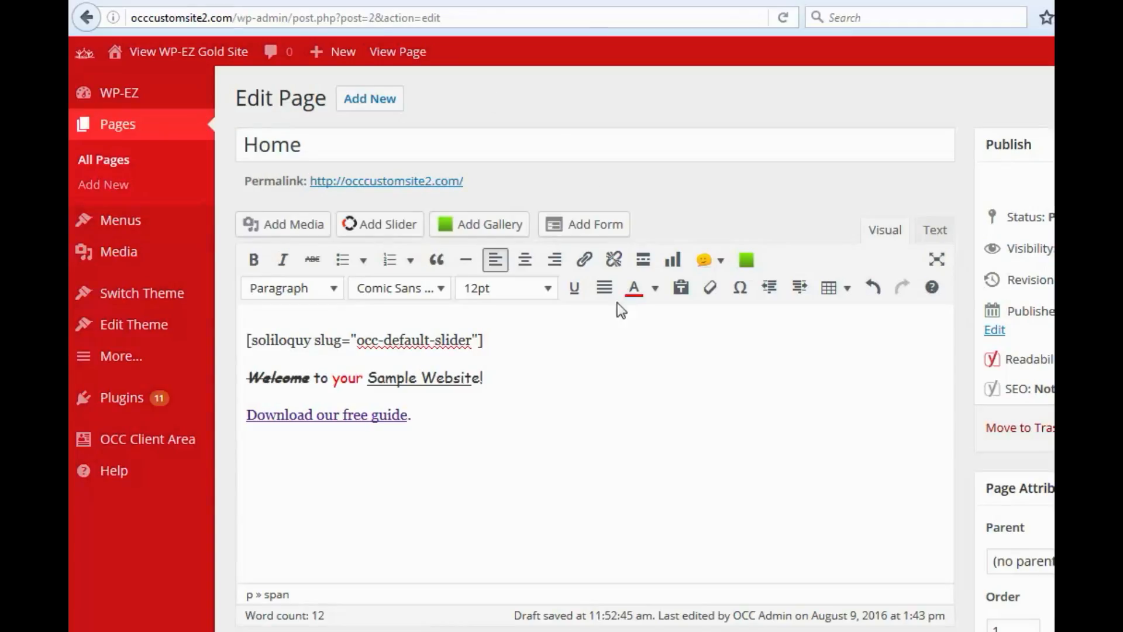
{"action": "left_click", "coordinate": [248, 340]}
{"action": "key", "text": "Return"}
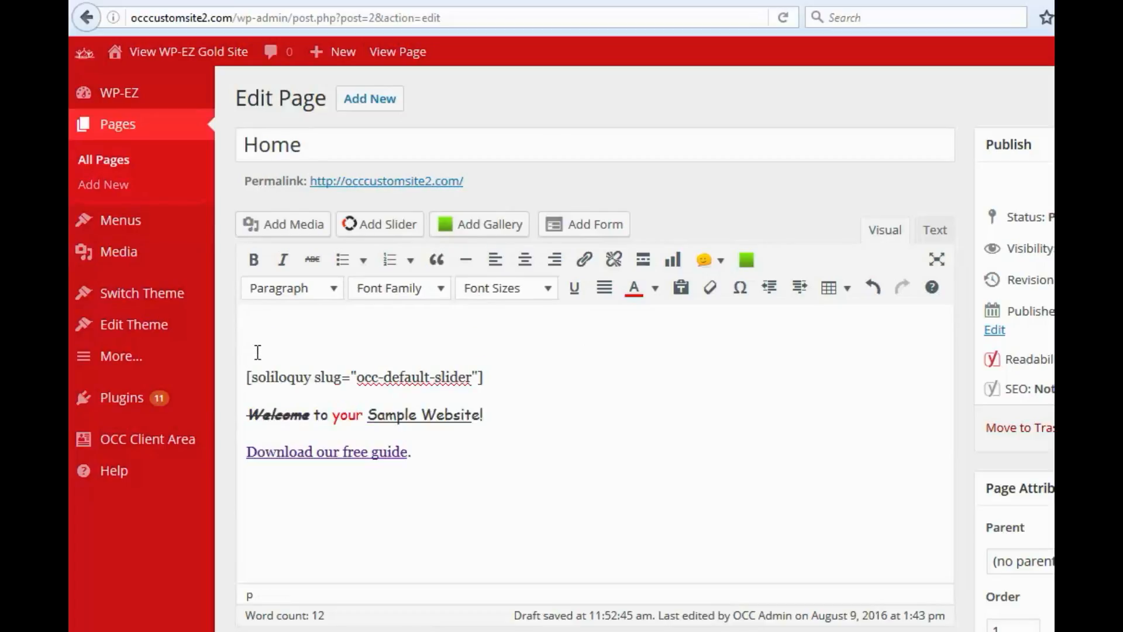
{"action": "key", "text": "ctrl+v"}
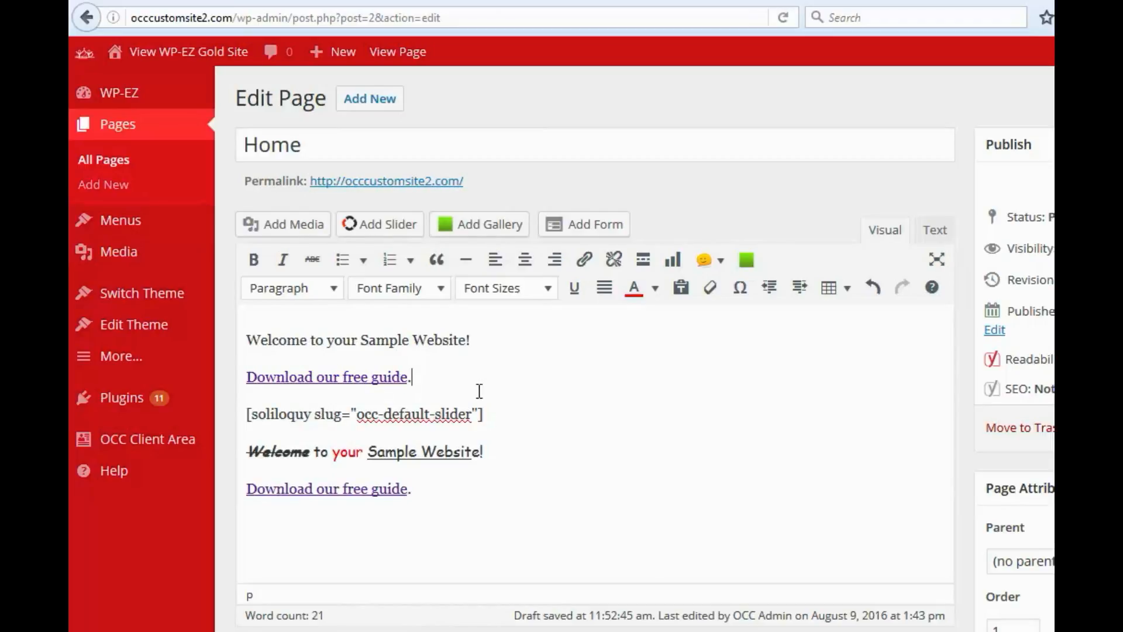
Remove the pasted welcome and download lines from above the slider shortcode
{"action": "left_click_drag", "start_coordinate": [414, 377], "coordinate": [241, 336]}
{"action": "key", "text": "ctrl+c"}
{"action": "key", "text": "BackSpace"}
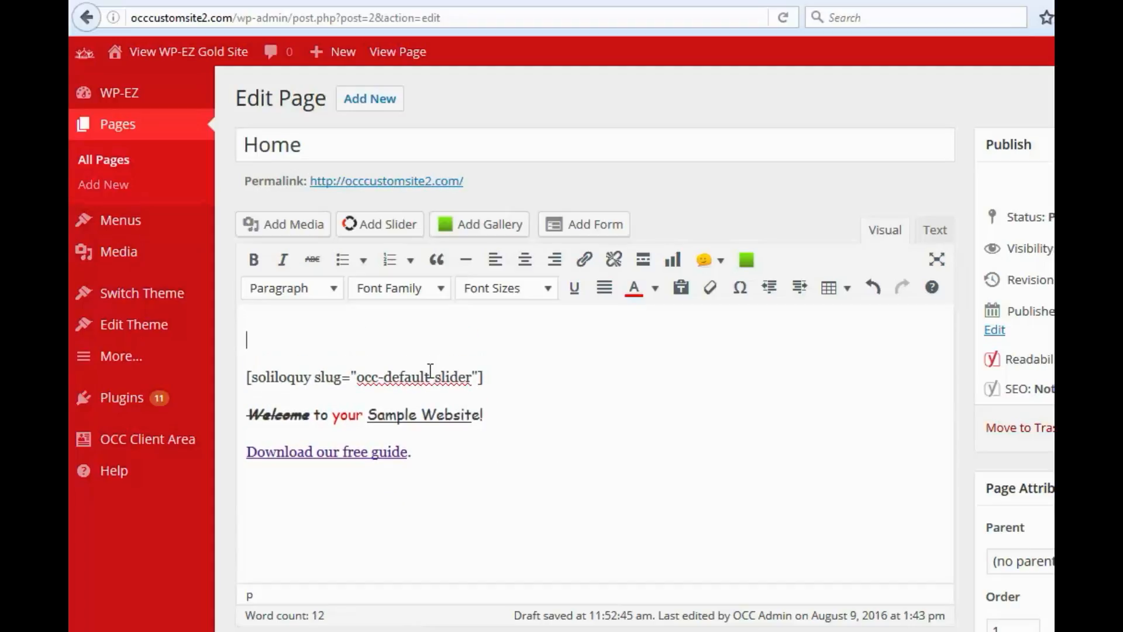
Turn on plain-text pasting and paste the live Home page's welcome and download lines above the slider shortcode
{"action": "left_click", "coordinate": [680, 295]}
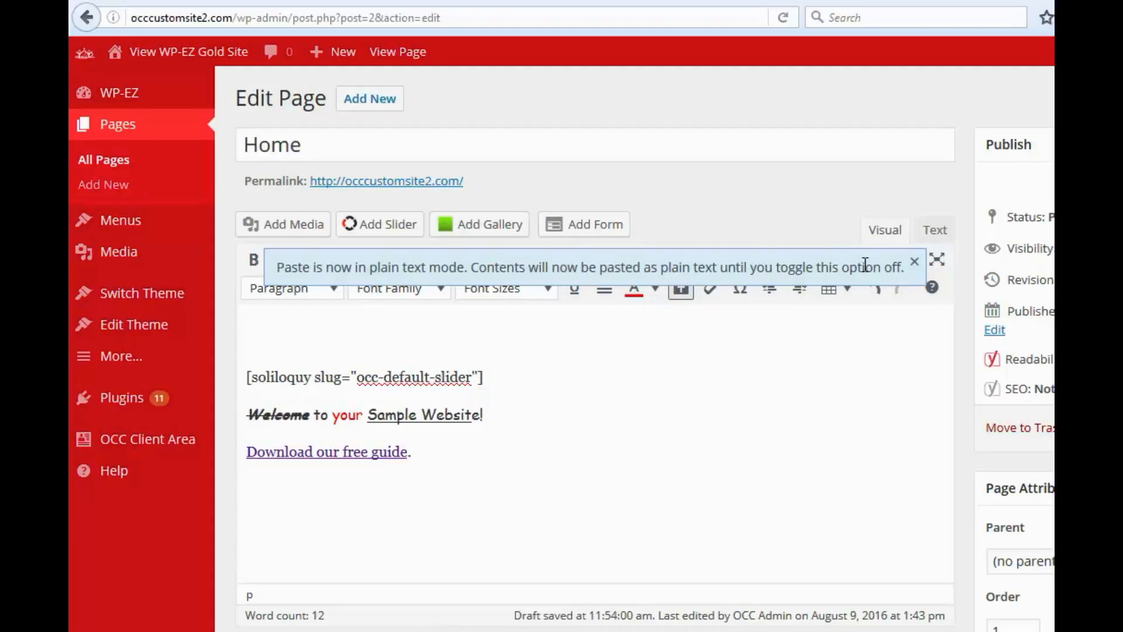
{"action": "left_click", "coordinate": [914, 263]}
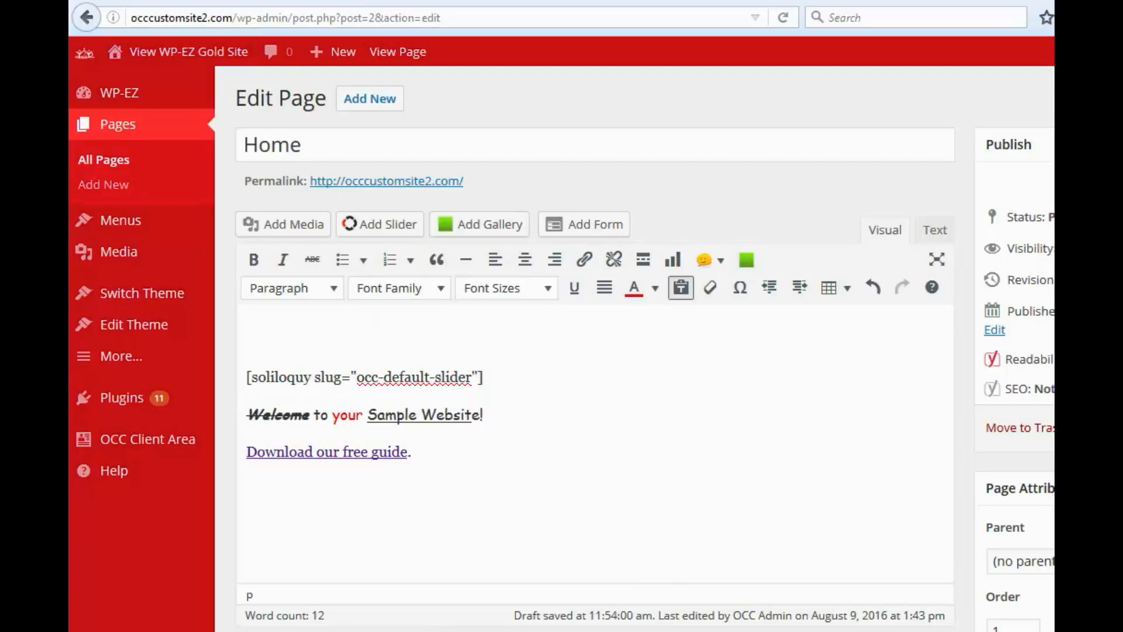
{"action": "left_click", "coordinate": [175, 52]}
{"action": "left_click", "coordinate": [362, 390]}
{"action": "left_click_drag", "start_coordinate": [351, 366], "coordinate": [209, 329]}
{"action": "key", "text": "ctrl+v"}
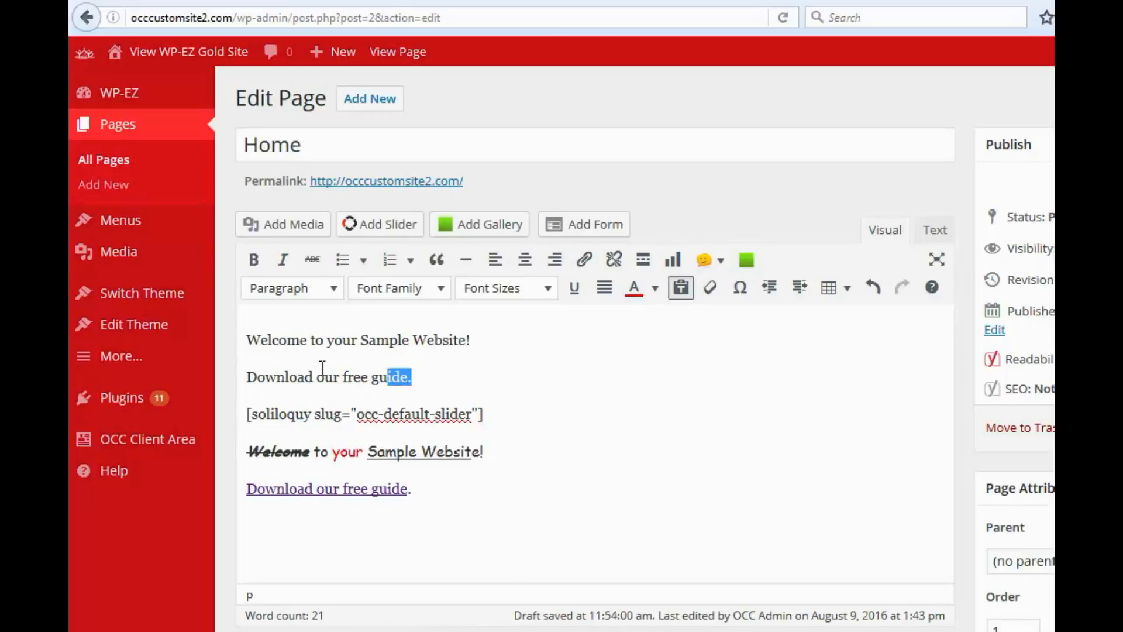
Delete the plain-text welcome and download lines together with the empty line above the slider shortcode
{"action": "left_click_drag", "start_coordinate": [414, 377], "coordinate": [235, 340]}
{"action": "key", "text": "Delete"}
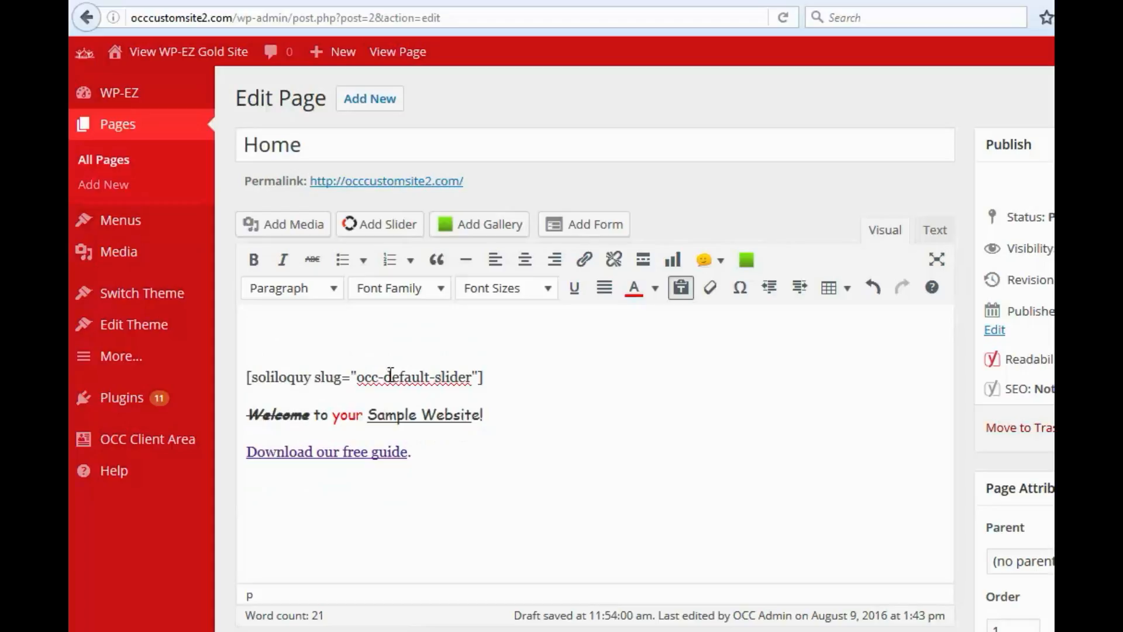
{"action": "key", "text": "Delete"}
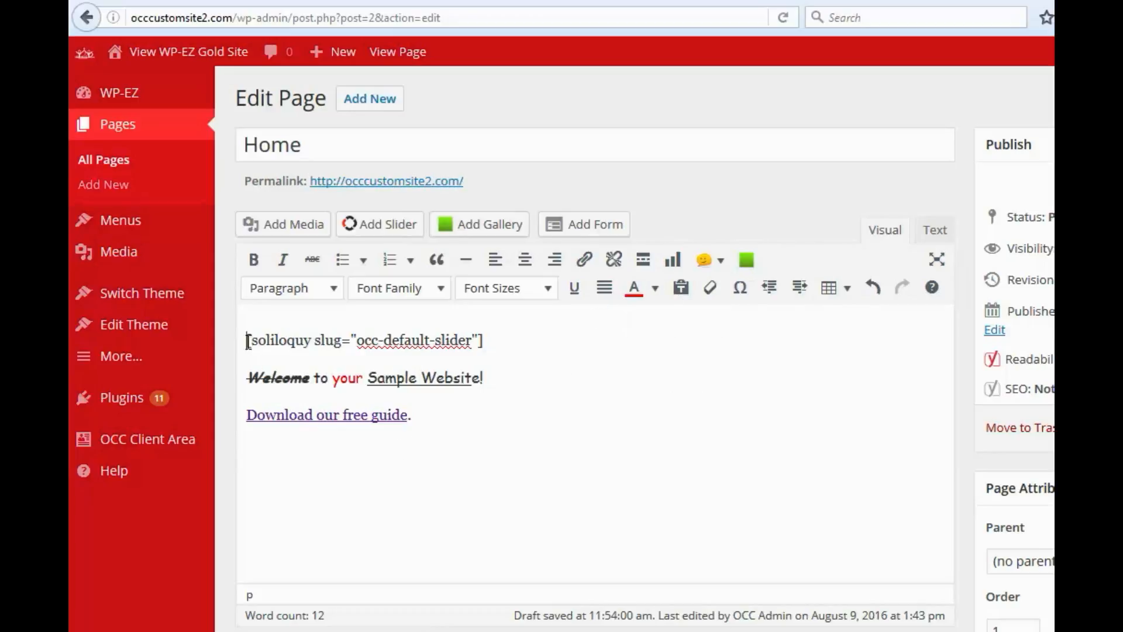
Clear the formatting from all of the page content, from the slider shortcode through the download line
{"action": "left_click_drag", "start_coordinate": [446, 419], "coordinate": [235, 332]}
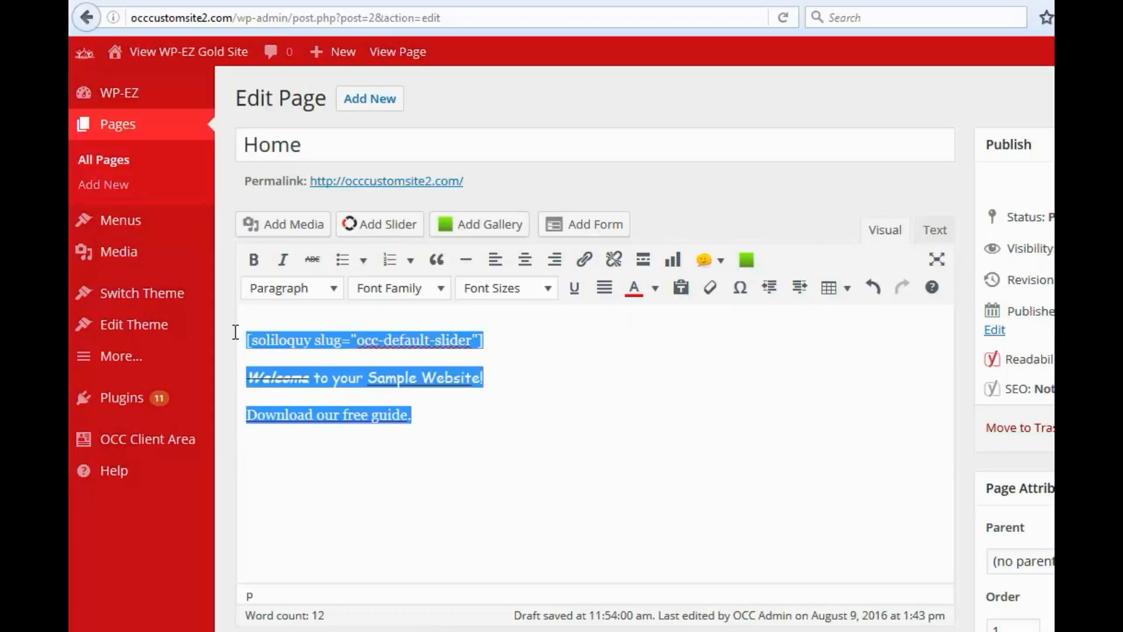
{"action": "left_click", "coordinate": [710, 289]}
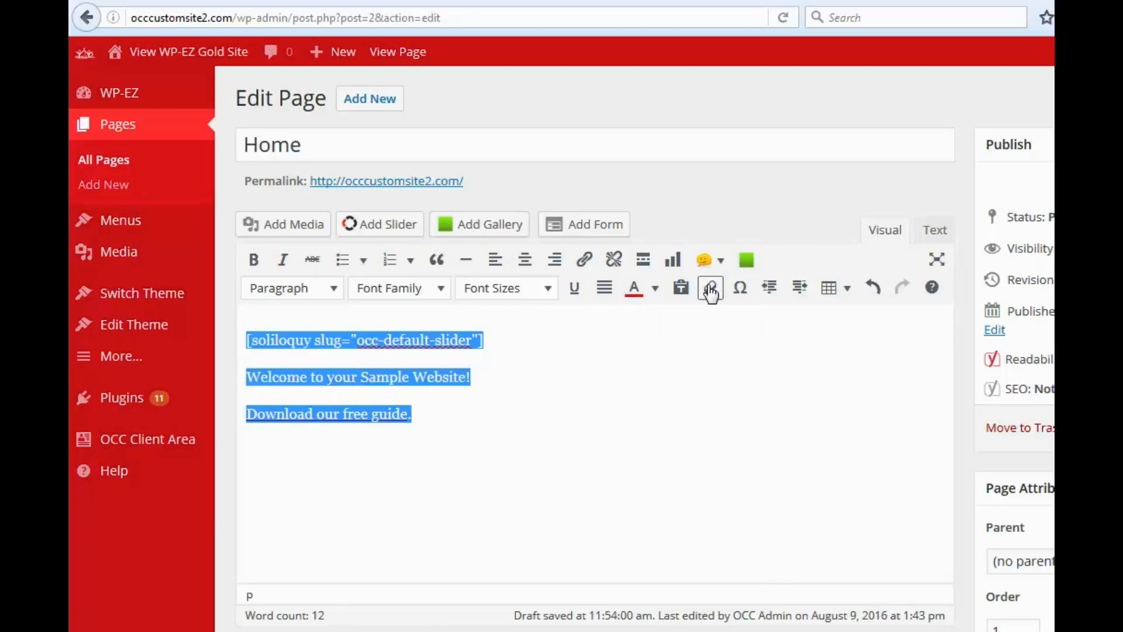
{"action": "left_click", "coordinate": [409, 410]}
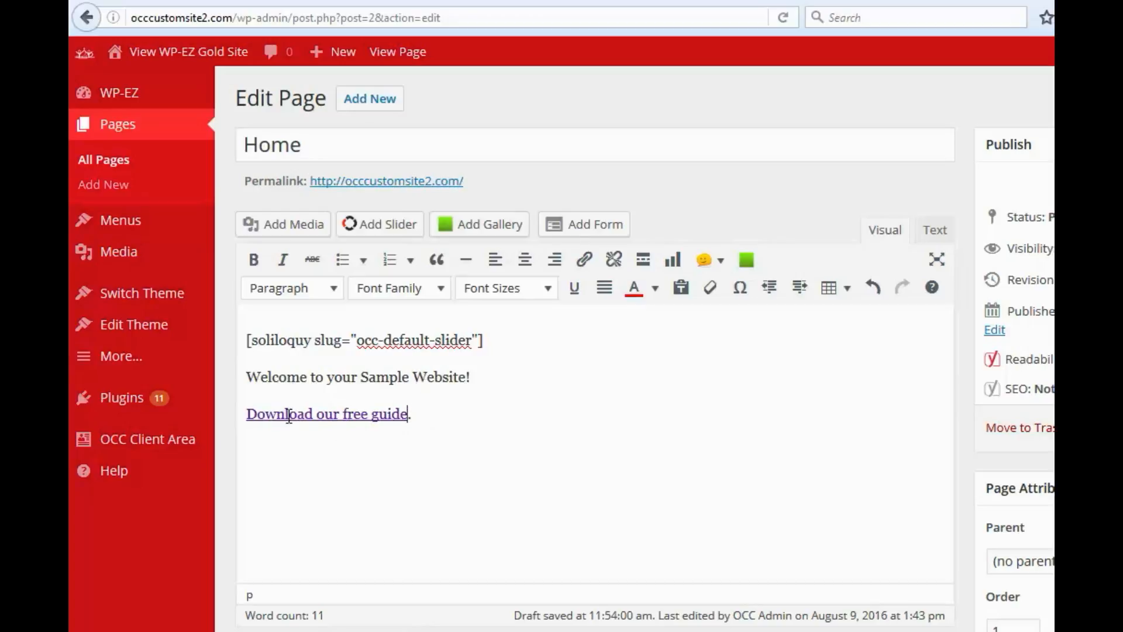
Look through the available special characters from the welcome line without inserting one
{"action": "left_click", "coordinate": [483, 375]}
{"action": "left_click", "coordinate": [741, 292]}
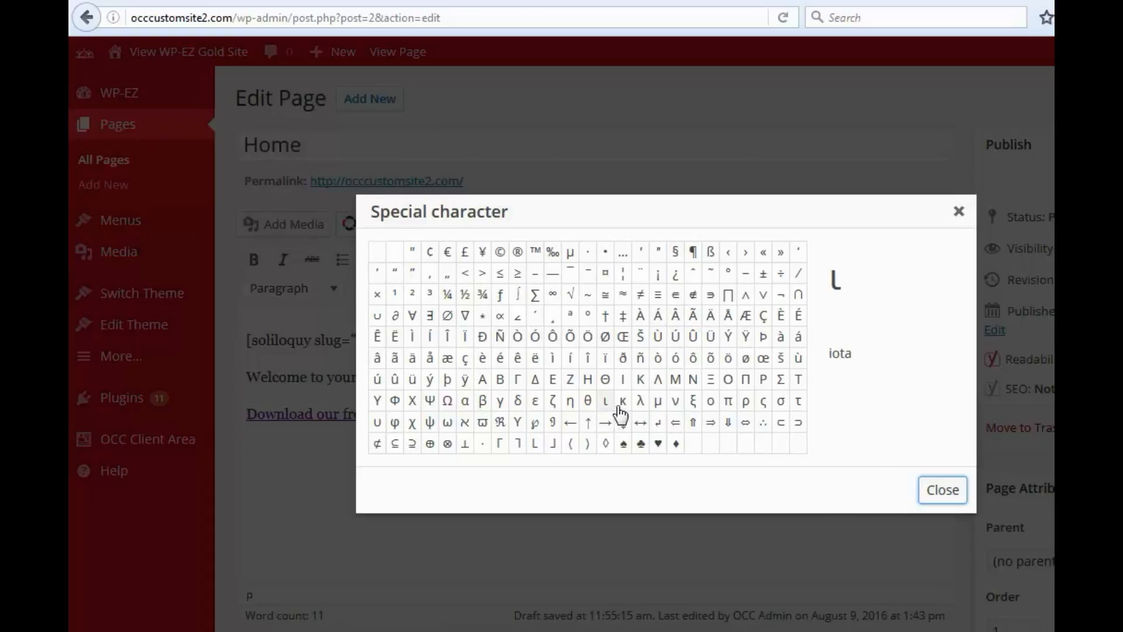
{"action": "left_click", "coordinate": [943, 490]}
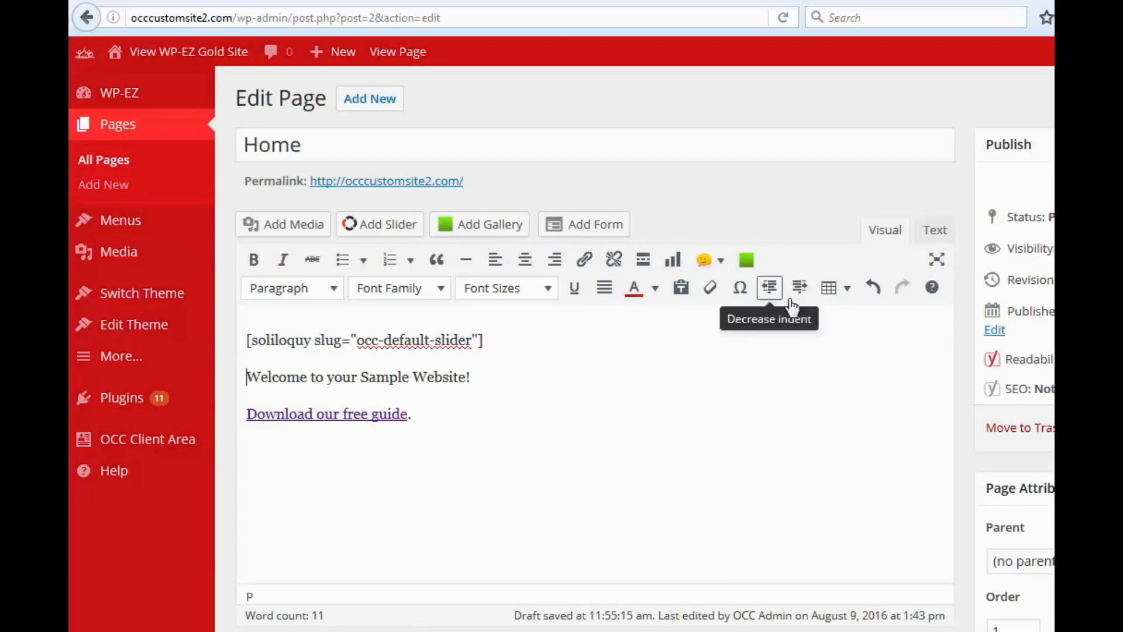
Increase the welcome line's indent by three levels and decrease it by three levels again
{"action": "left_click", "coordinate": [799, 292]}
{"action": "left_click", "coordinate": [799, 292]}
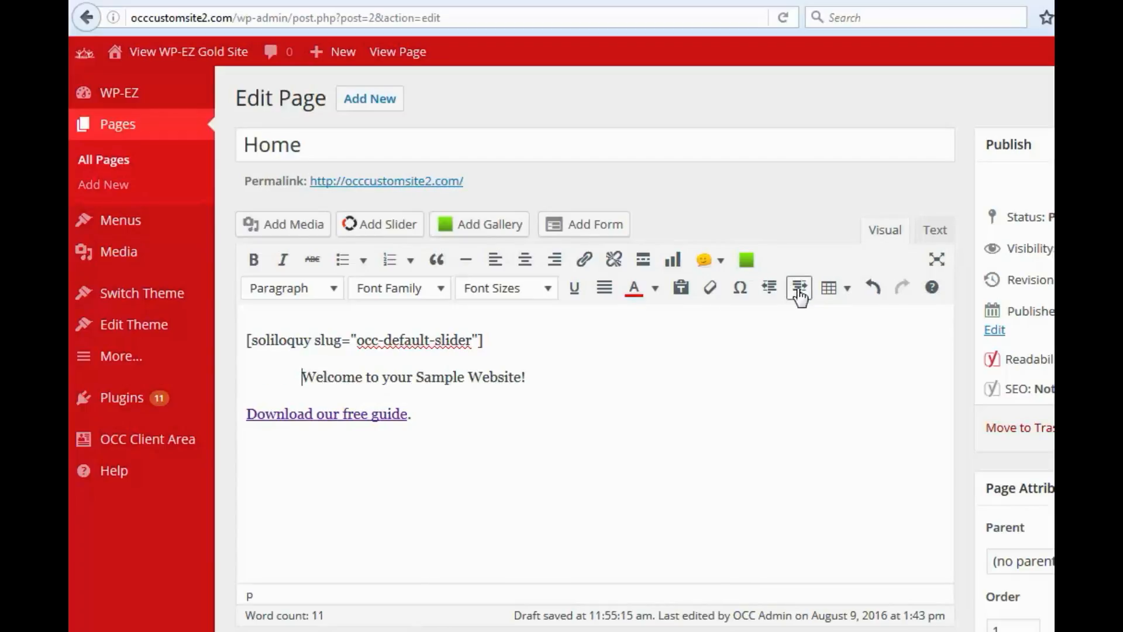
{"action": "left_click", "coordinate": [799, 292]}
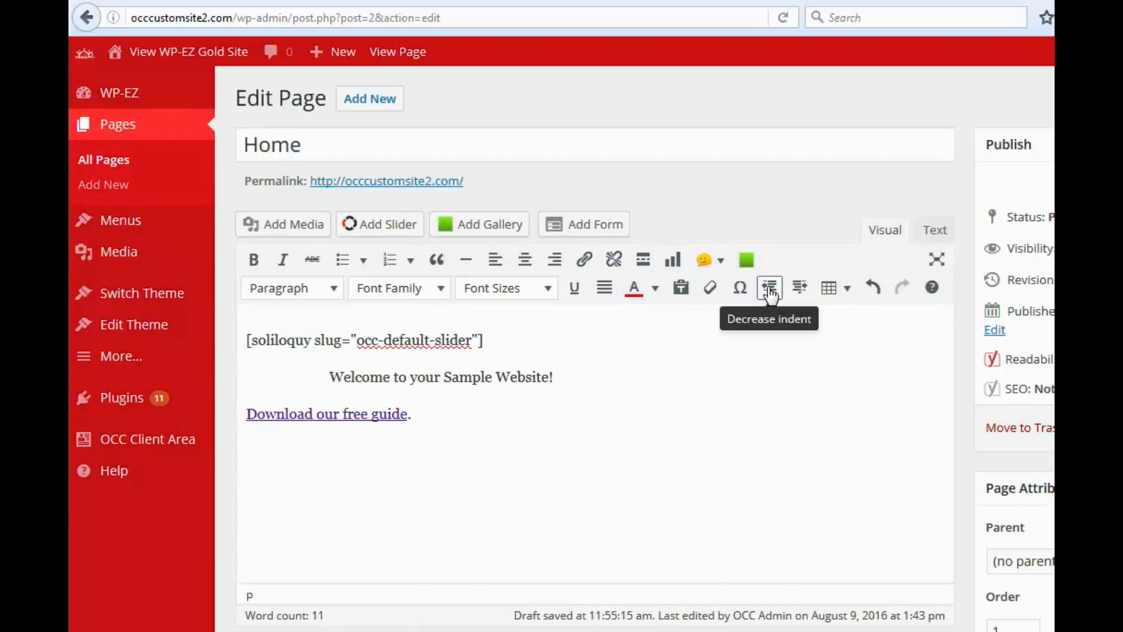
{"action": "left_click", "coordinate": [771, 292]}
{"action": "left_click", "coordinate": [770, 291]}
{"action": "left_click", "coordinate": [771, 291]}
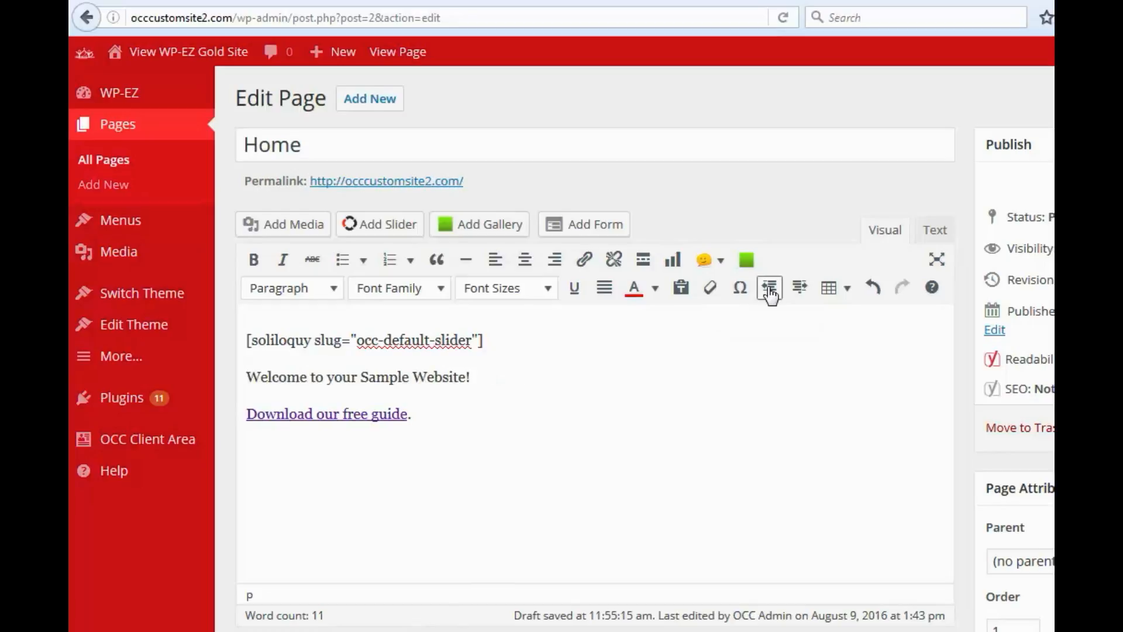
Insert a 2 x 2 table on a new line above the welcome line and widen it to slightly beyond the shortcode's length
{"action": "left_click", "coordinate": [530, 388]}
{"action": "left_click", "coordinate": [247, 376]}
{"action": "key", "text": "Return"}
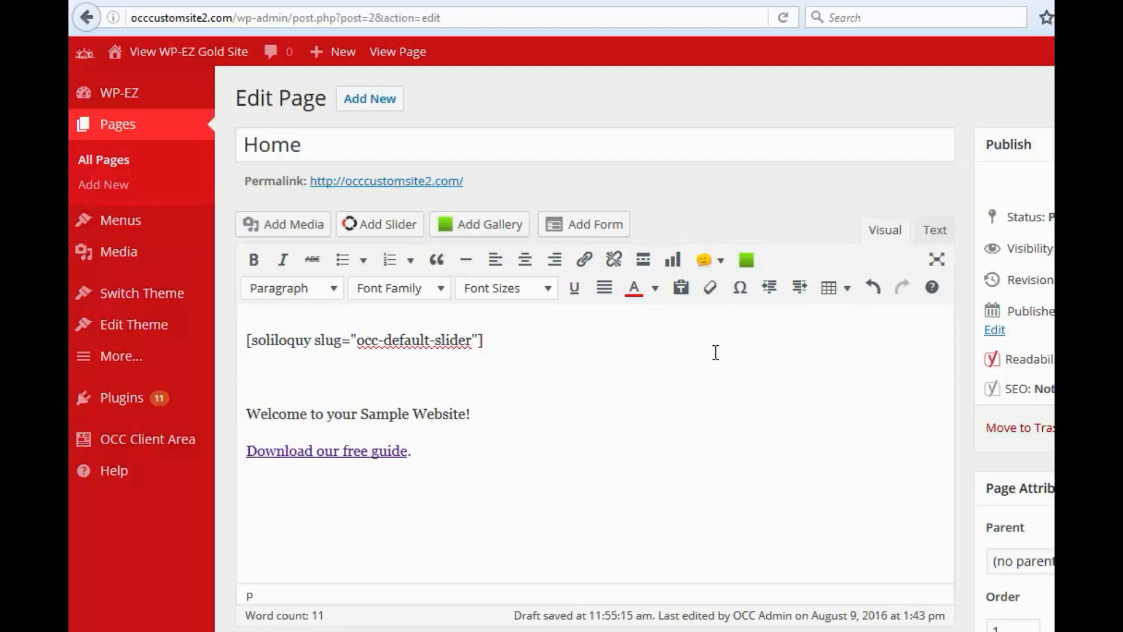
{"action": "left_click", "coordinate": [848, 289]}
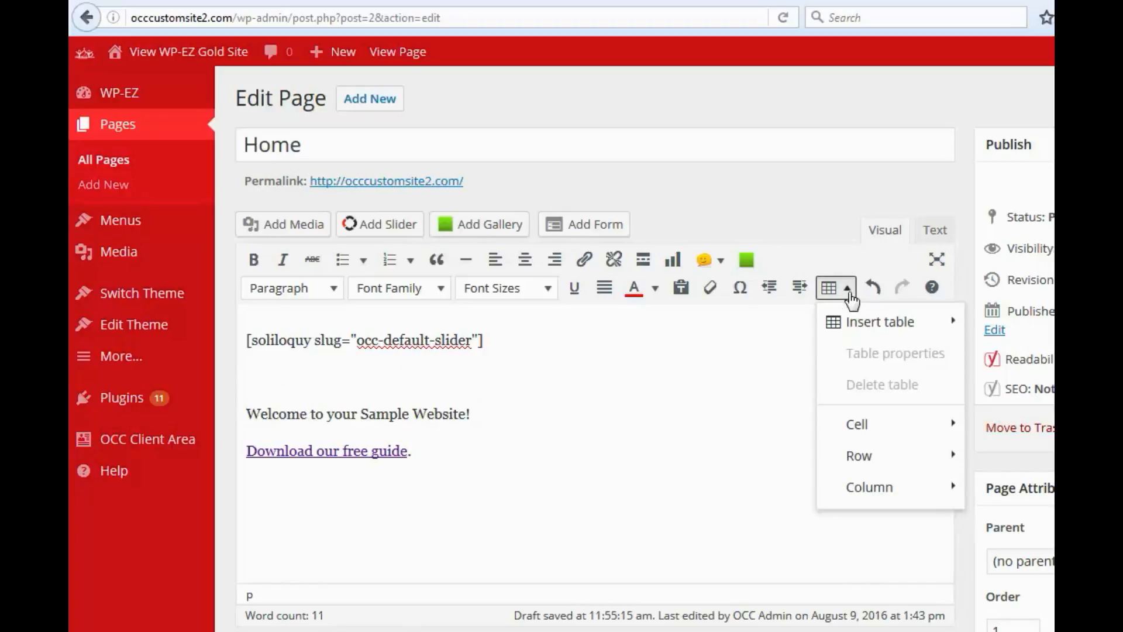
{"action": "mouse_move", "coordinate": [865, 334]}
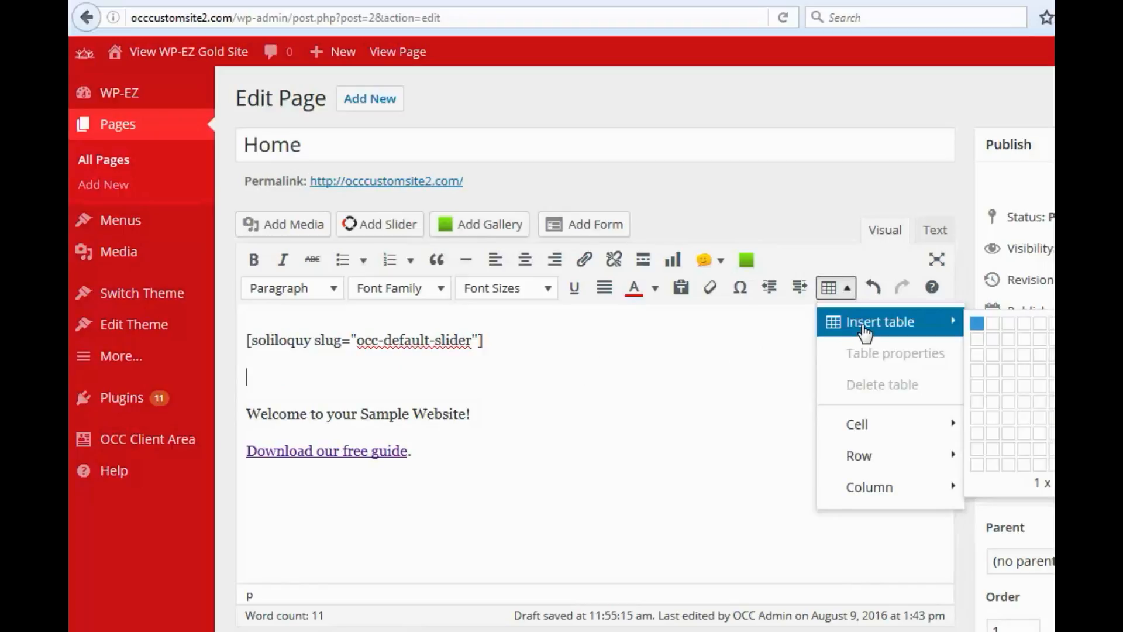
{"action": "left_click", "coordinate": [992, 340]}
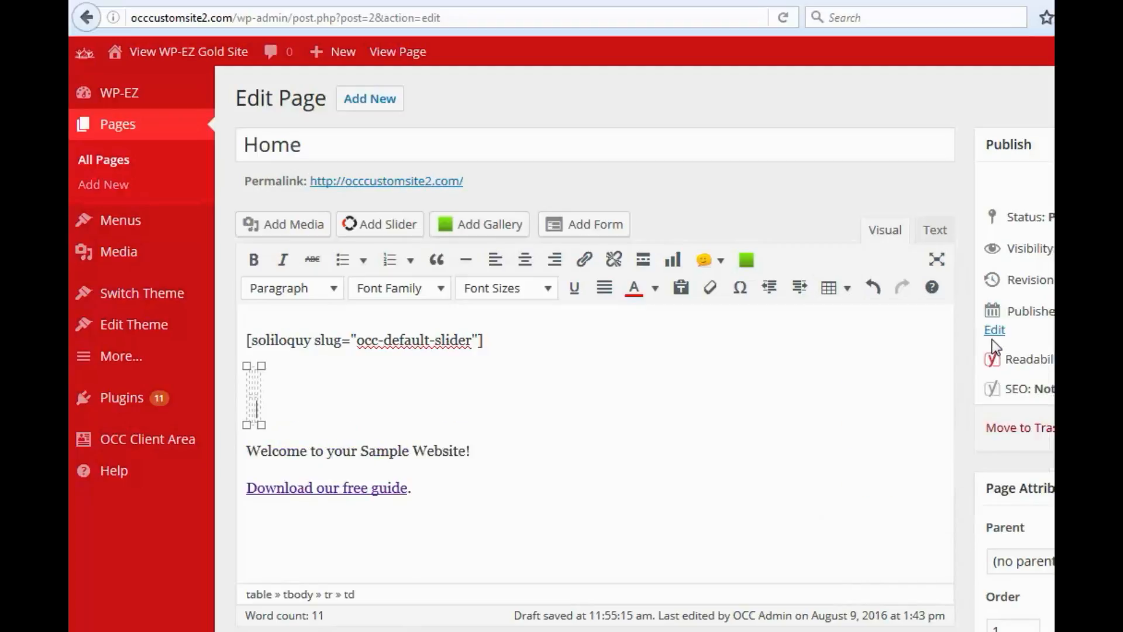
{"action": "left_click_drag", "start_coordinate": [262, 401], "coordinate": [501, 396]}
Fill the table's first column with 1 and 2 and its second column with "Chapter 1" and "Chapter 2"
{"action": "left_click_drag", "start_coordinate": [258, 388], "coordinate": [345, 385]}
{"action": "left_click", "coordinate": [262, 385]}
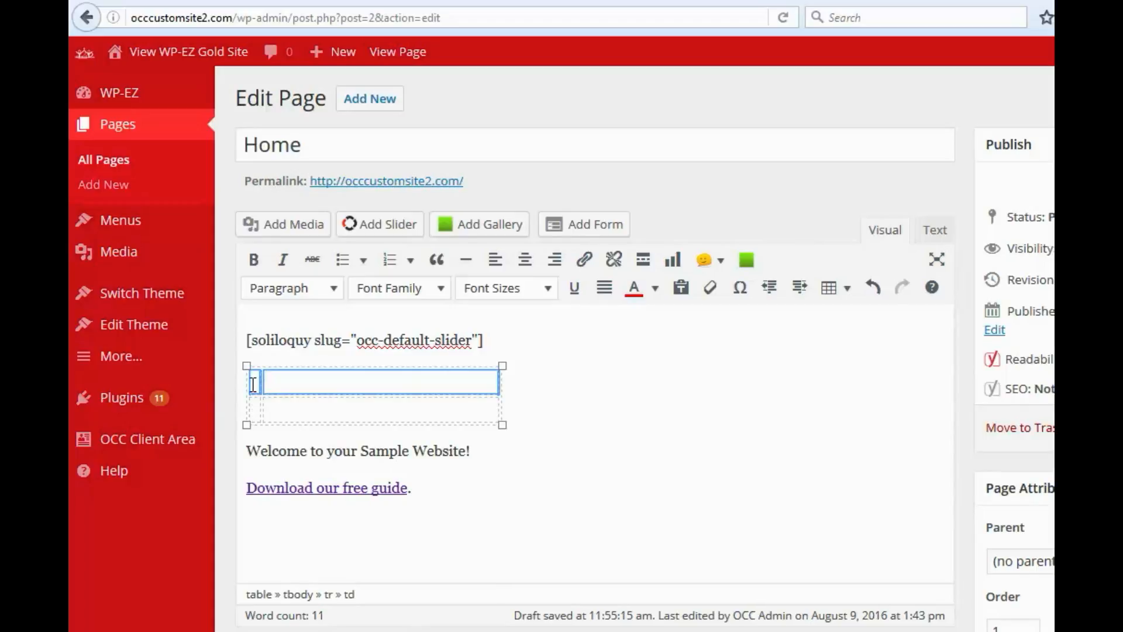
{"action": "type", "text": "1"}
{"action": "left_click", "coordinate": [258, 409]}
{"action": "type", "text": "2"}
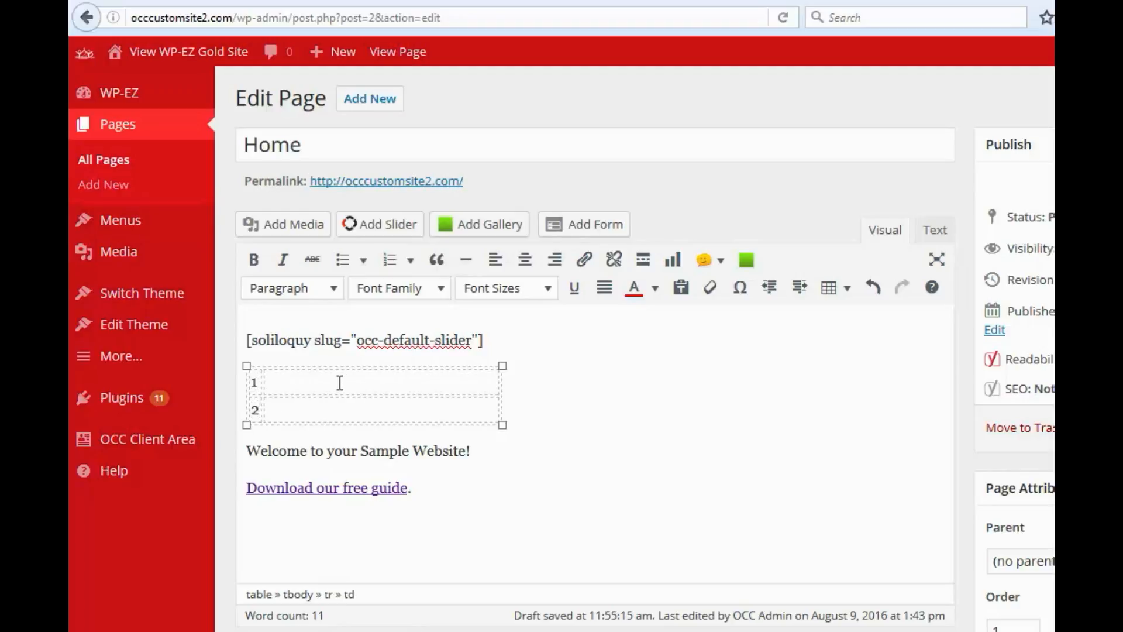
{"action": "left_click", "coordinate": [340, 382]}
{"action": "type", "text": "Chapter 1 "}
{"action": "type", "text": "Chapter 2"}
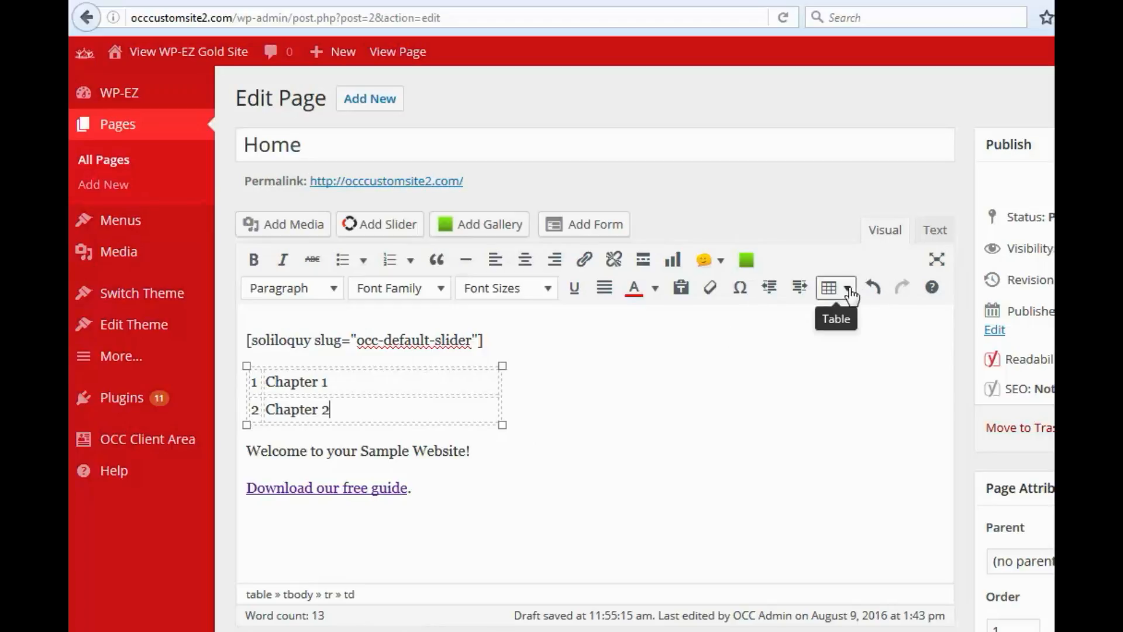
Clear the contents of all four table cells and delete the table
{"action": "left_click_drag", "start_coordinate": [350, 399], "coordinate": [239, 370]}
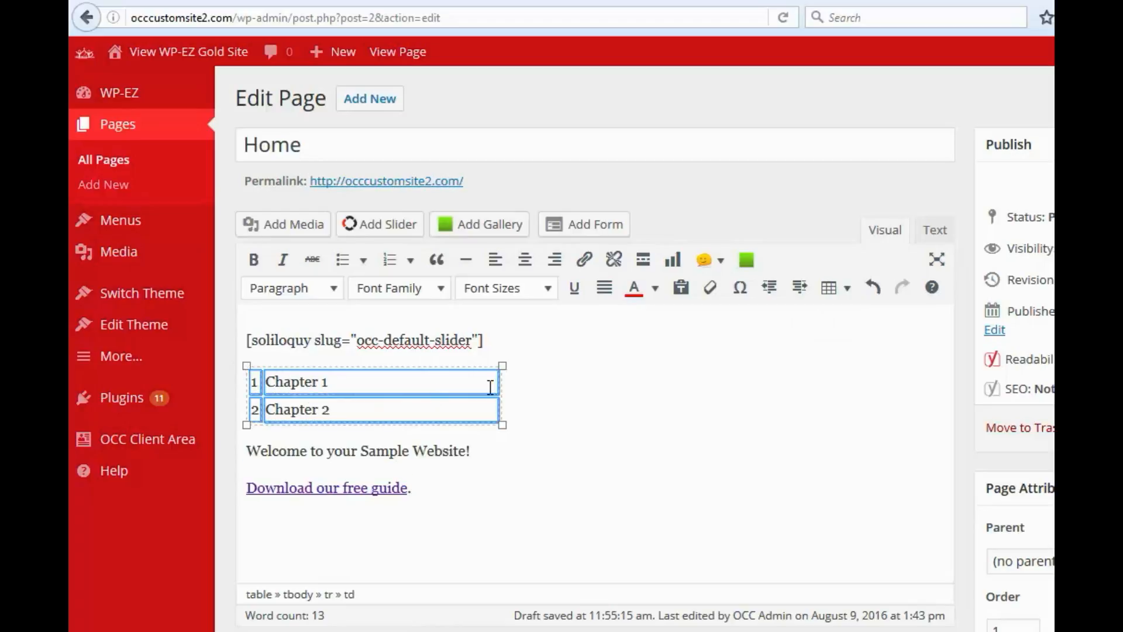
{"action": "key", "text": "Delete"}
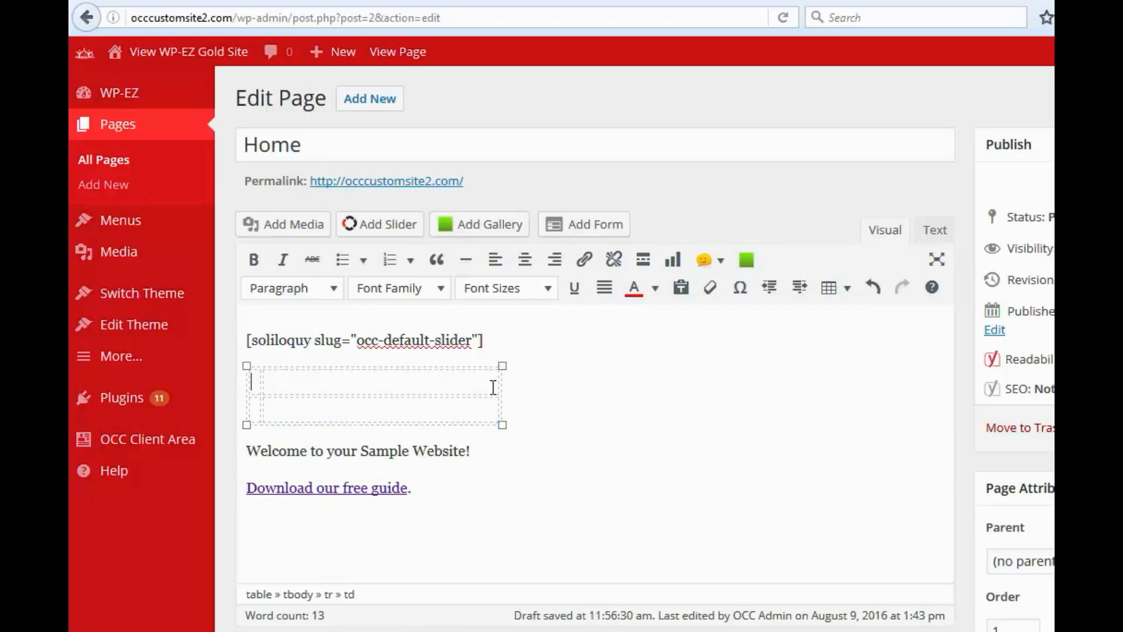
{"action": "left_click", "coordinate": [845, 289]}
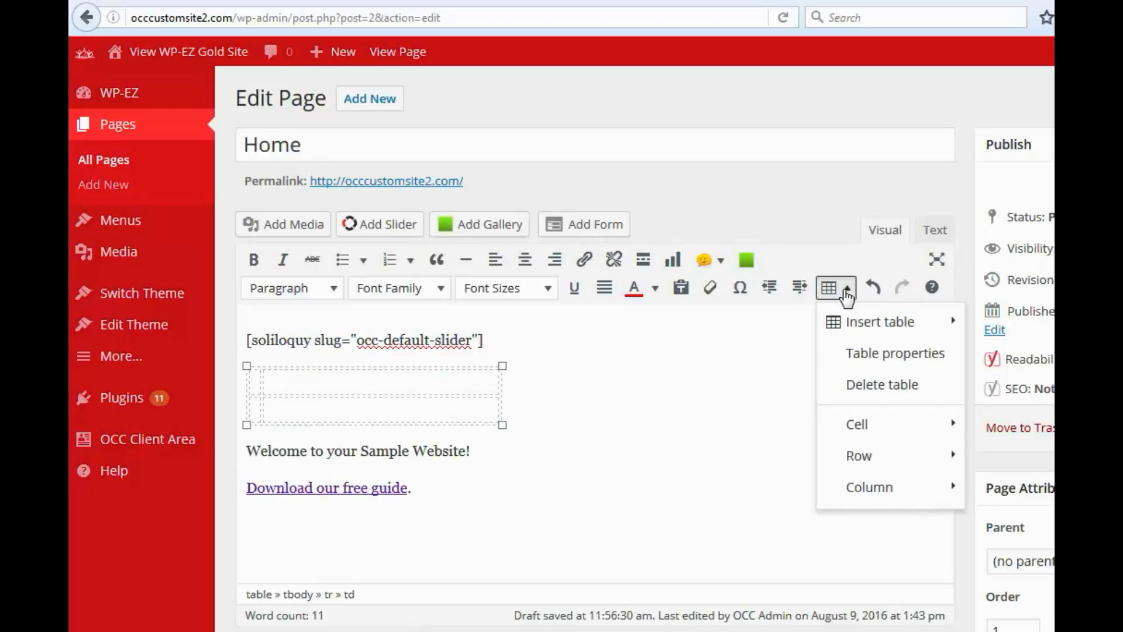
{"action": "left_click", "coordinate": [876, 384]}
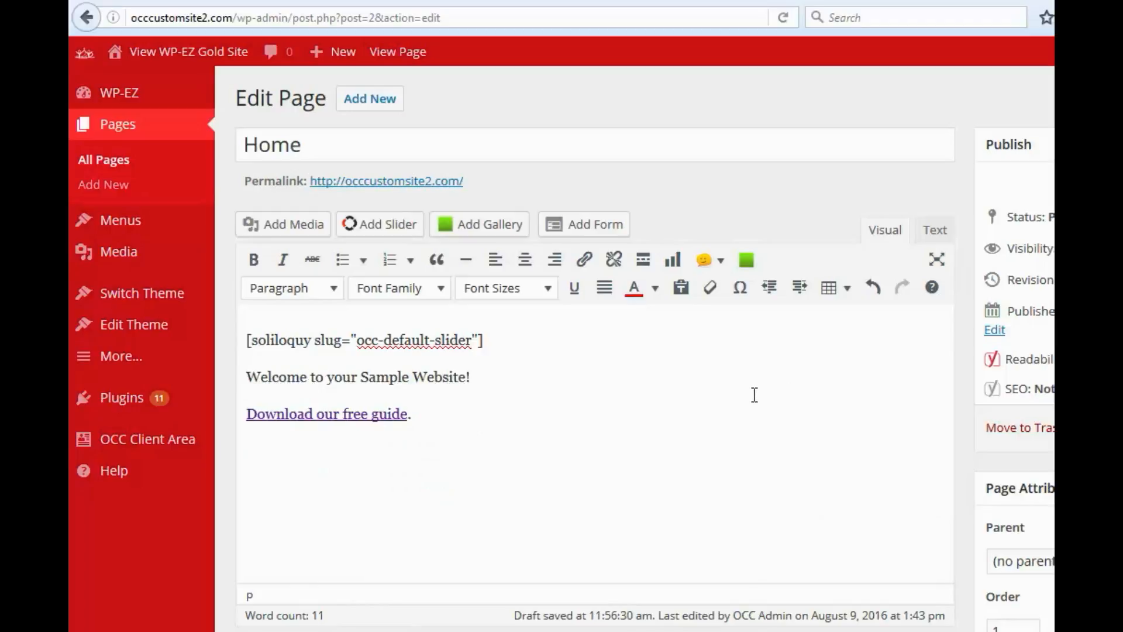
Undo the table deletion and redo it
{"action": "left_click", "coordinate": [872, 288]}
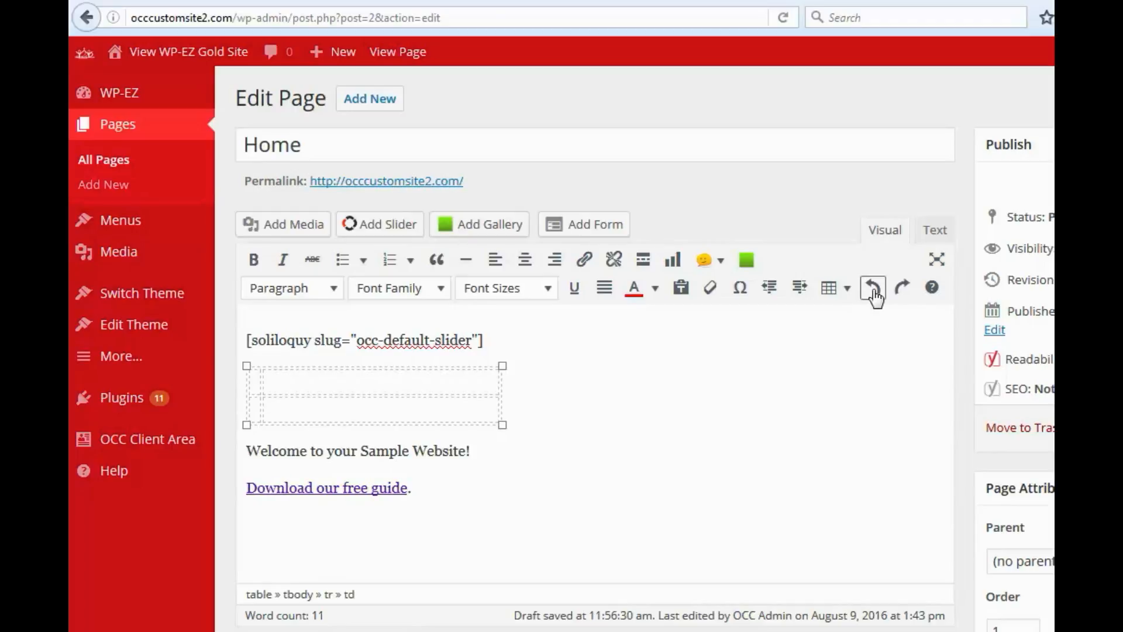
{"action": "left_click", "coordinate": [903, 289]}
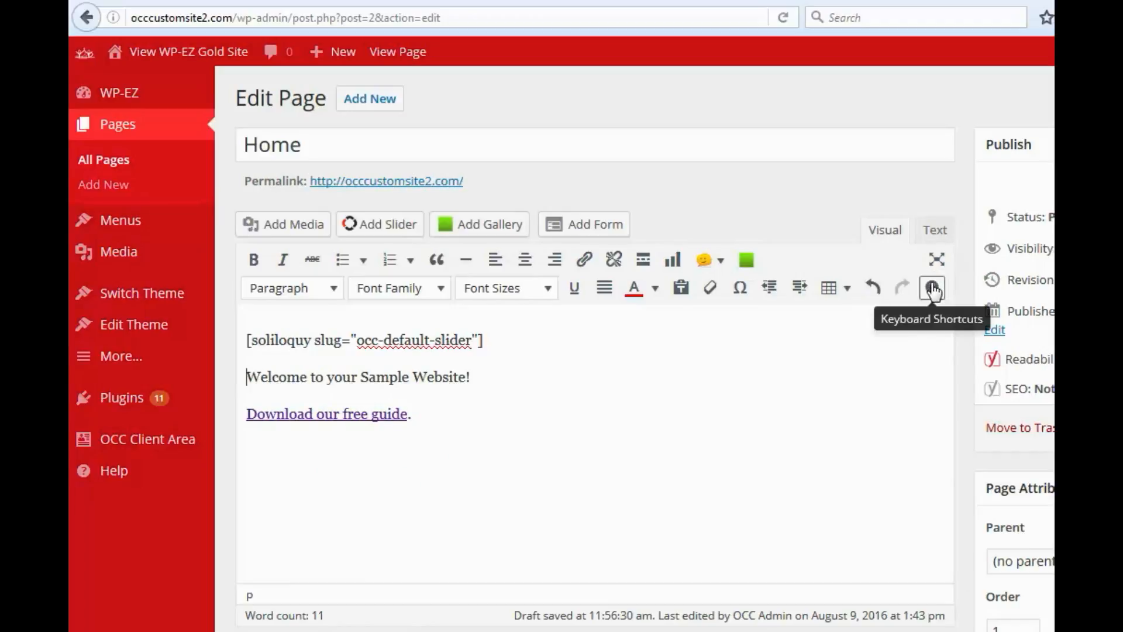
Review the editor's keyboard shortcuts reference and return to the page content
{"action": "left_click", "coordinate": [933, 289]}
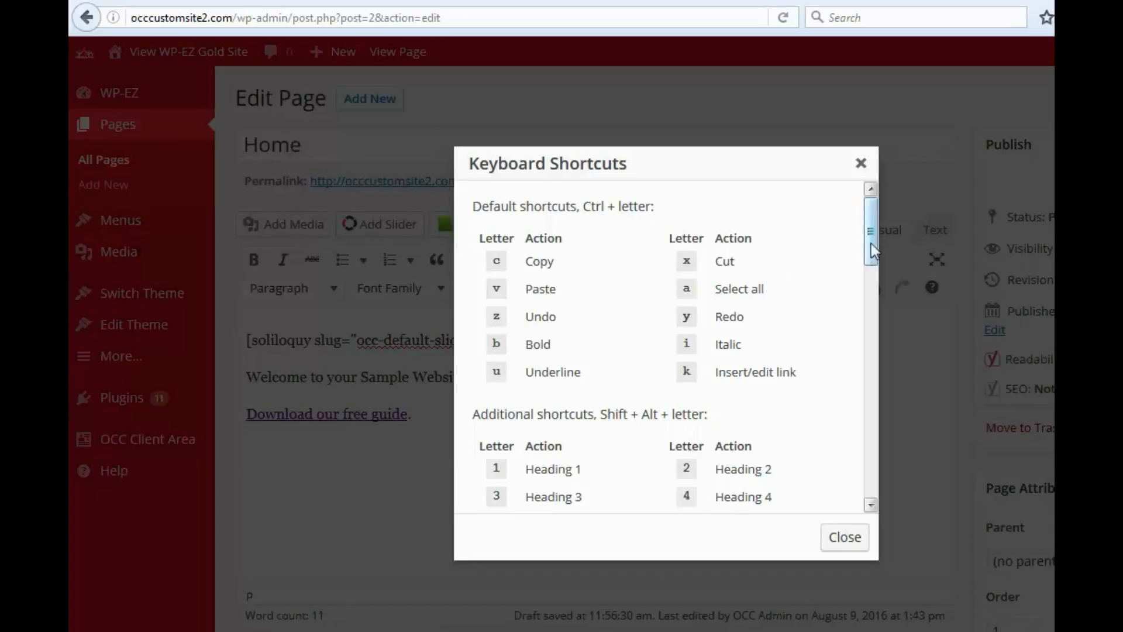
{"action": "left_click_drag", "start_coordinate": [875, 224], "coordinate": [854, 176]}
{"action": "left_click", "coordinate": [860, 164]}
{"action": "left_click", "coordinate": [543, 377]}
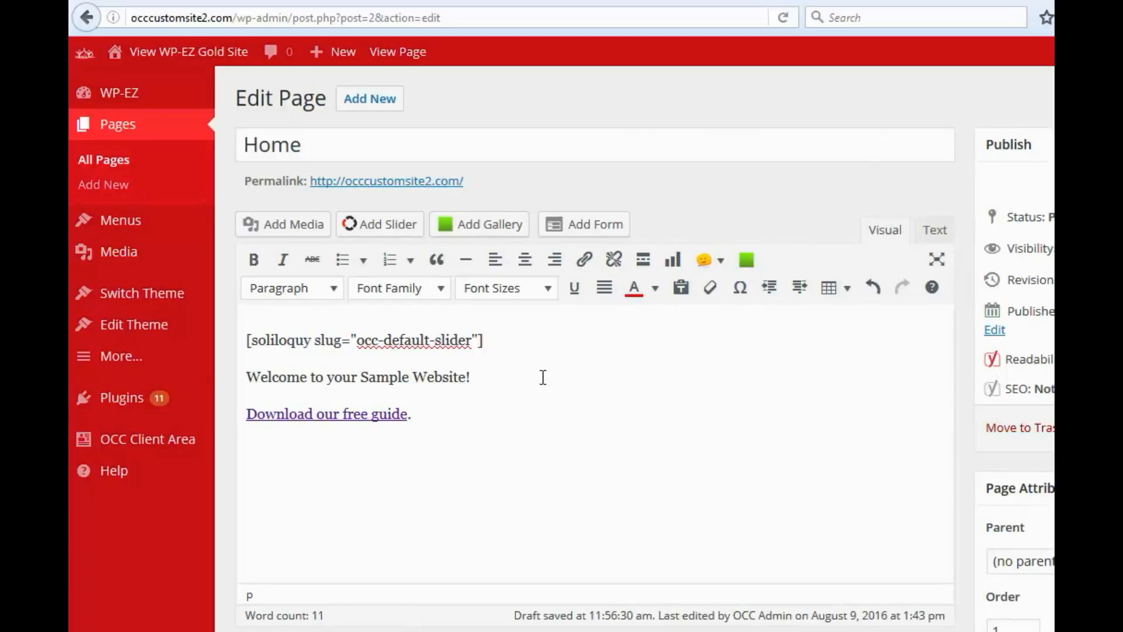